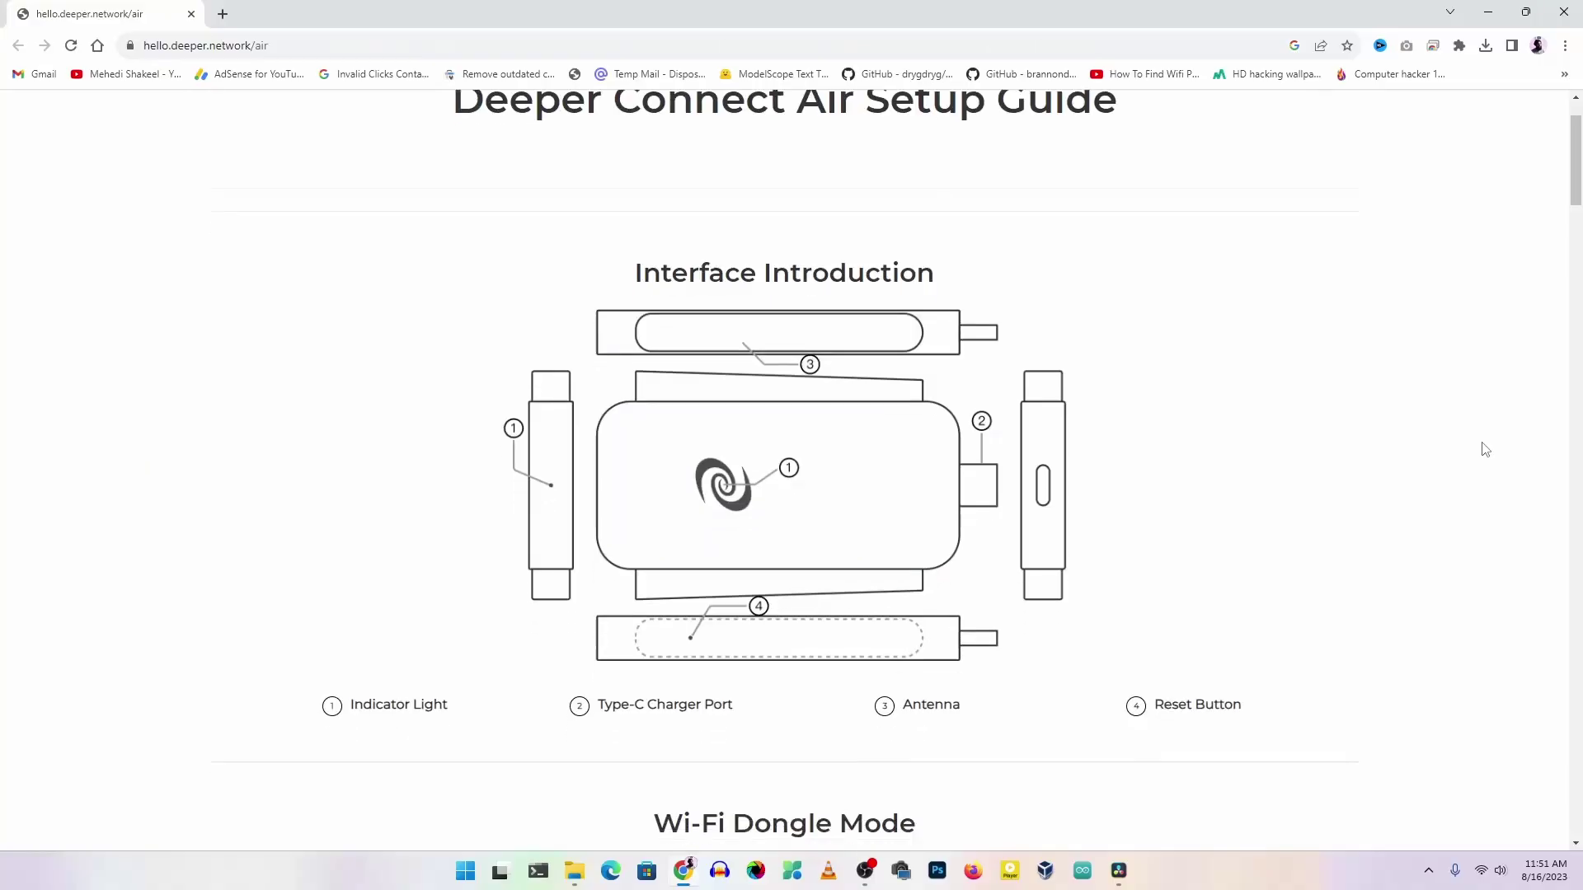
# Load the Deeper Network login page at 34.34.34.34 in a new Firefox tab
pyautogui.scroll(-3, 1484, 449)
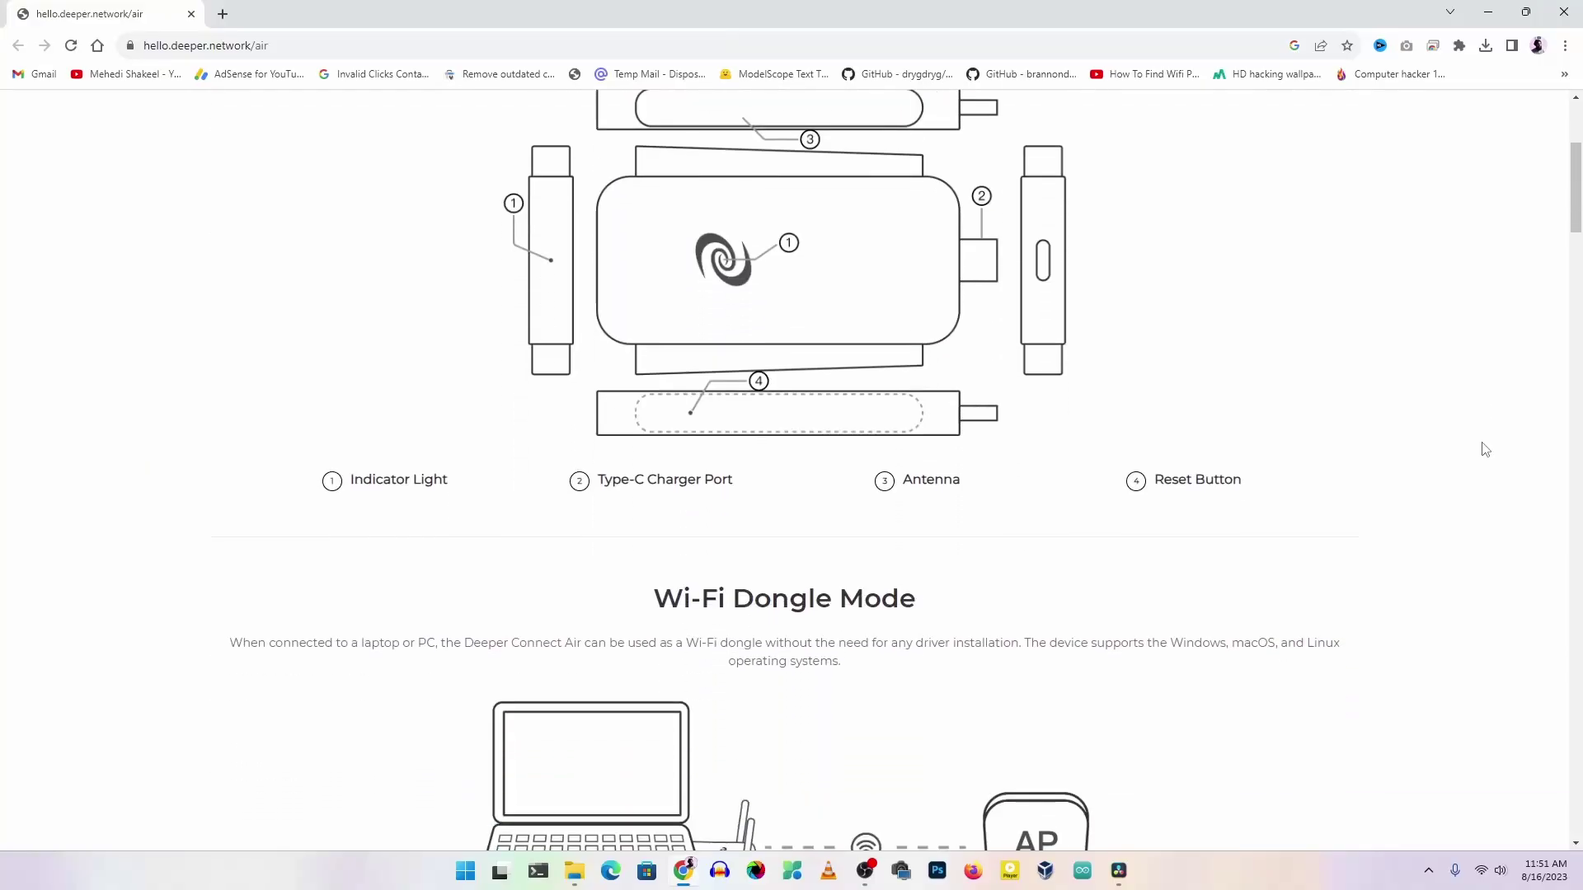
pyautogui.scroll(-10, 1484, 449)
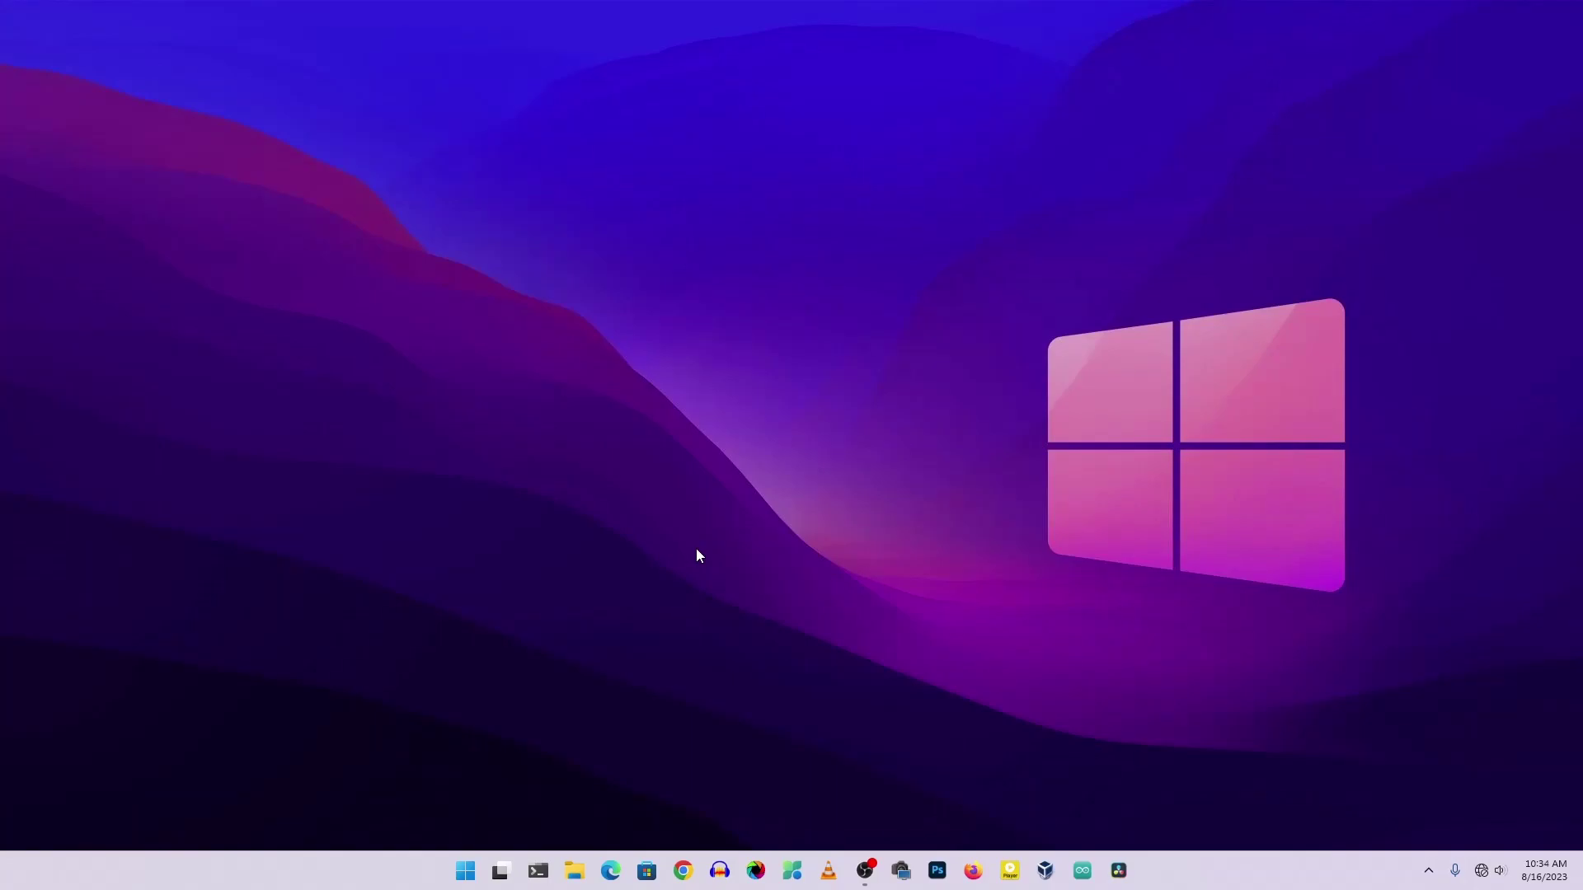
pyautogui.click(972, 871)
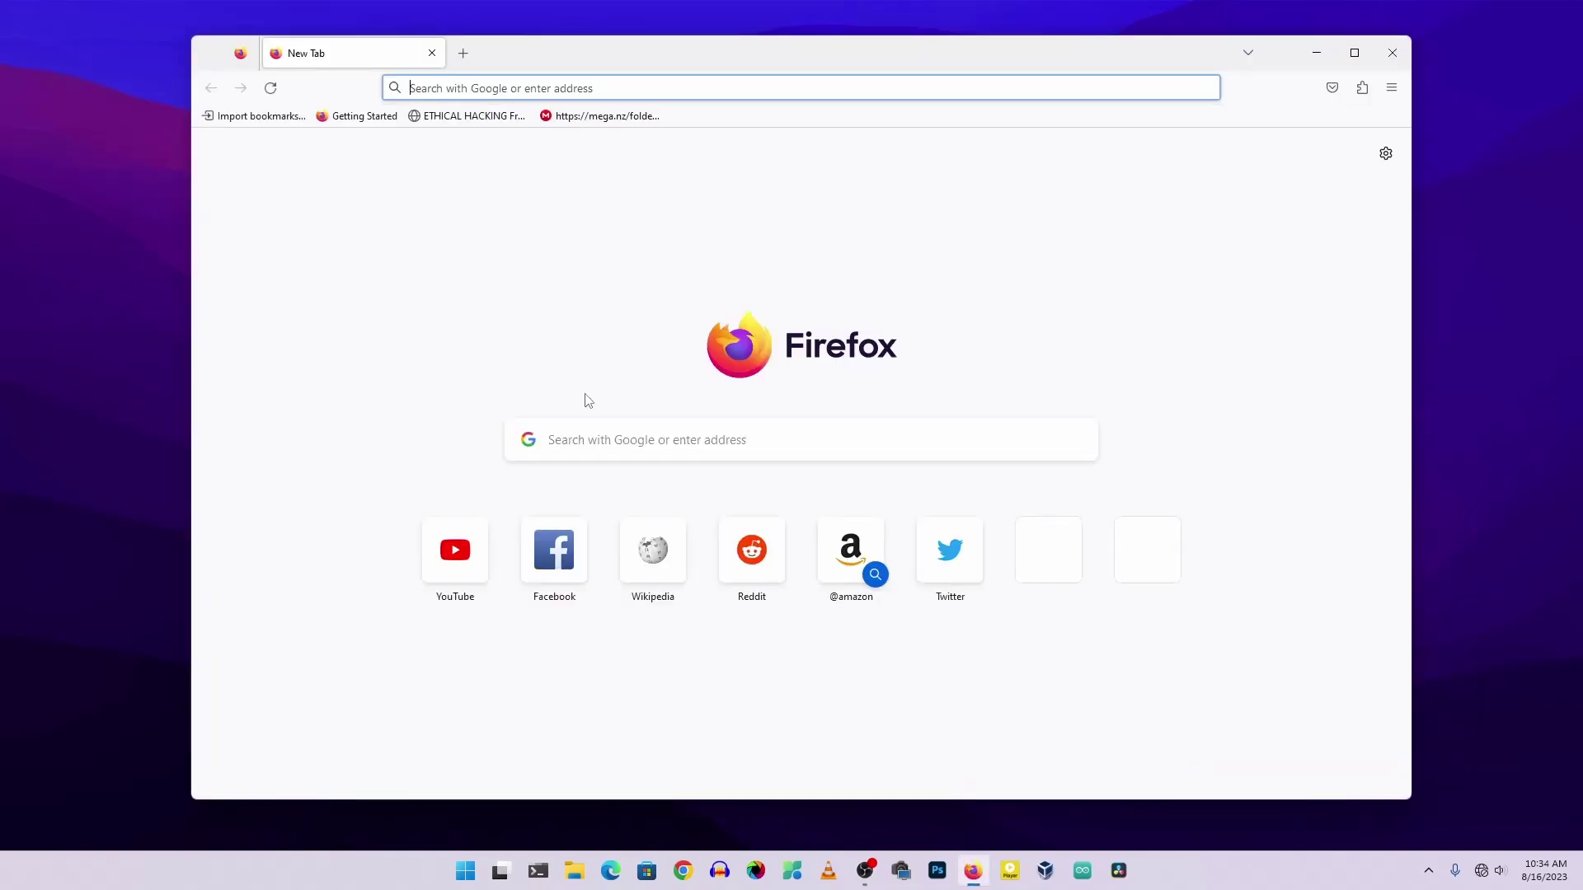
pyautogui.write('34.34.34.3')
pyautogui.write('4')
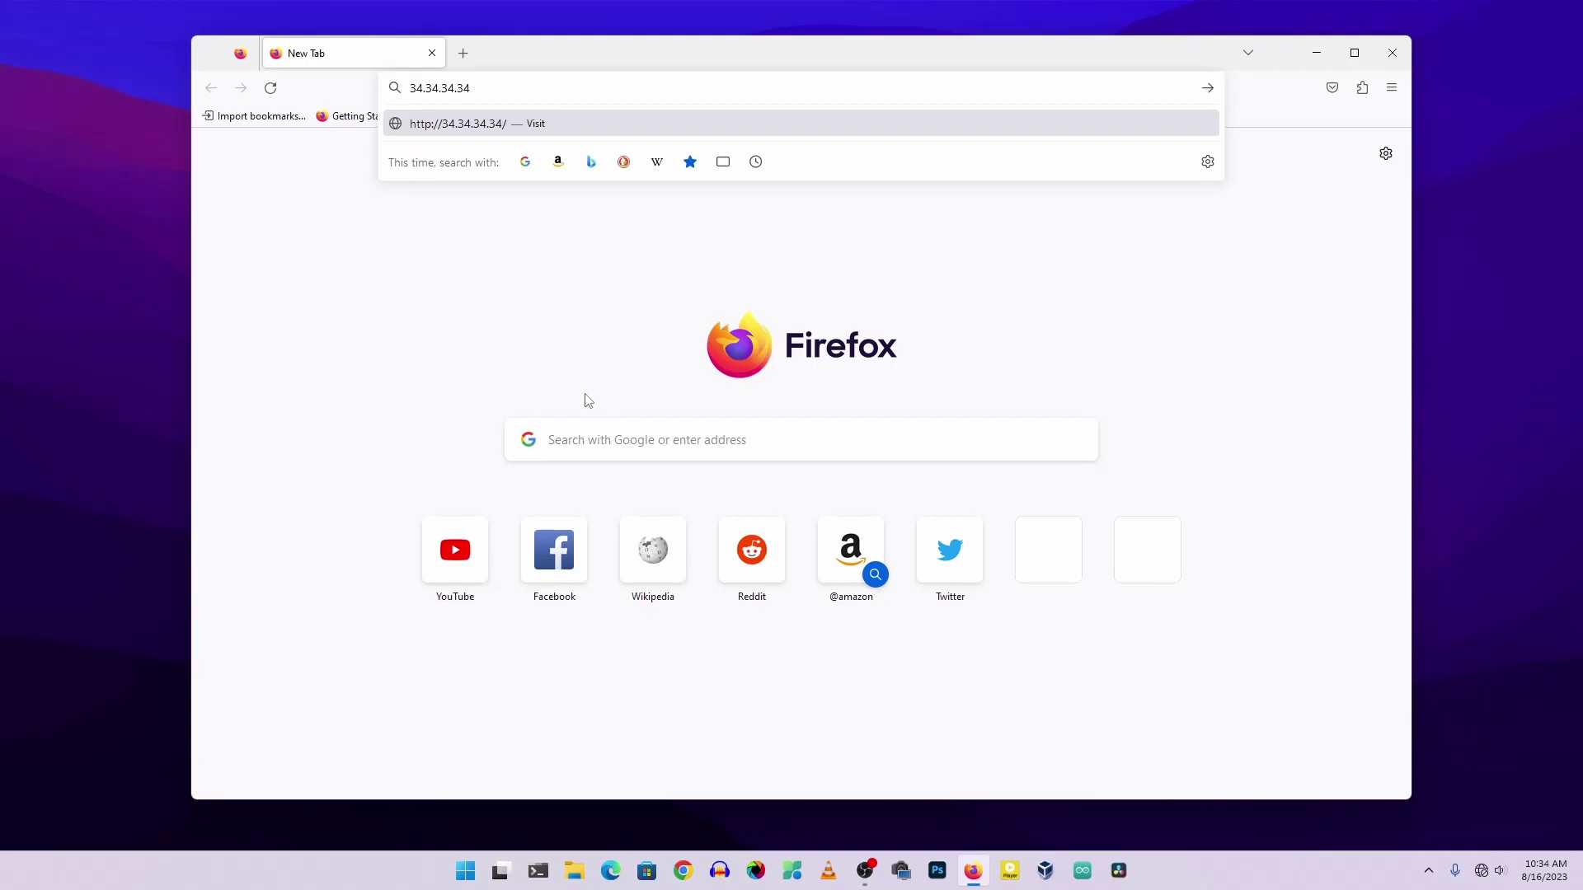
pyautogui.press('Return')
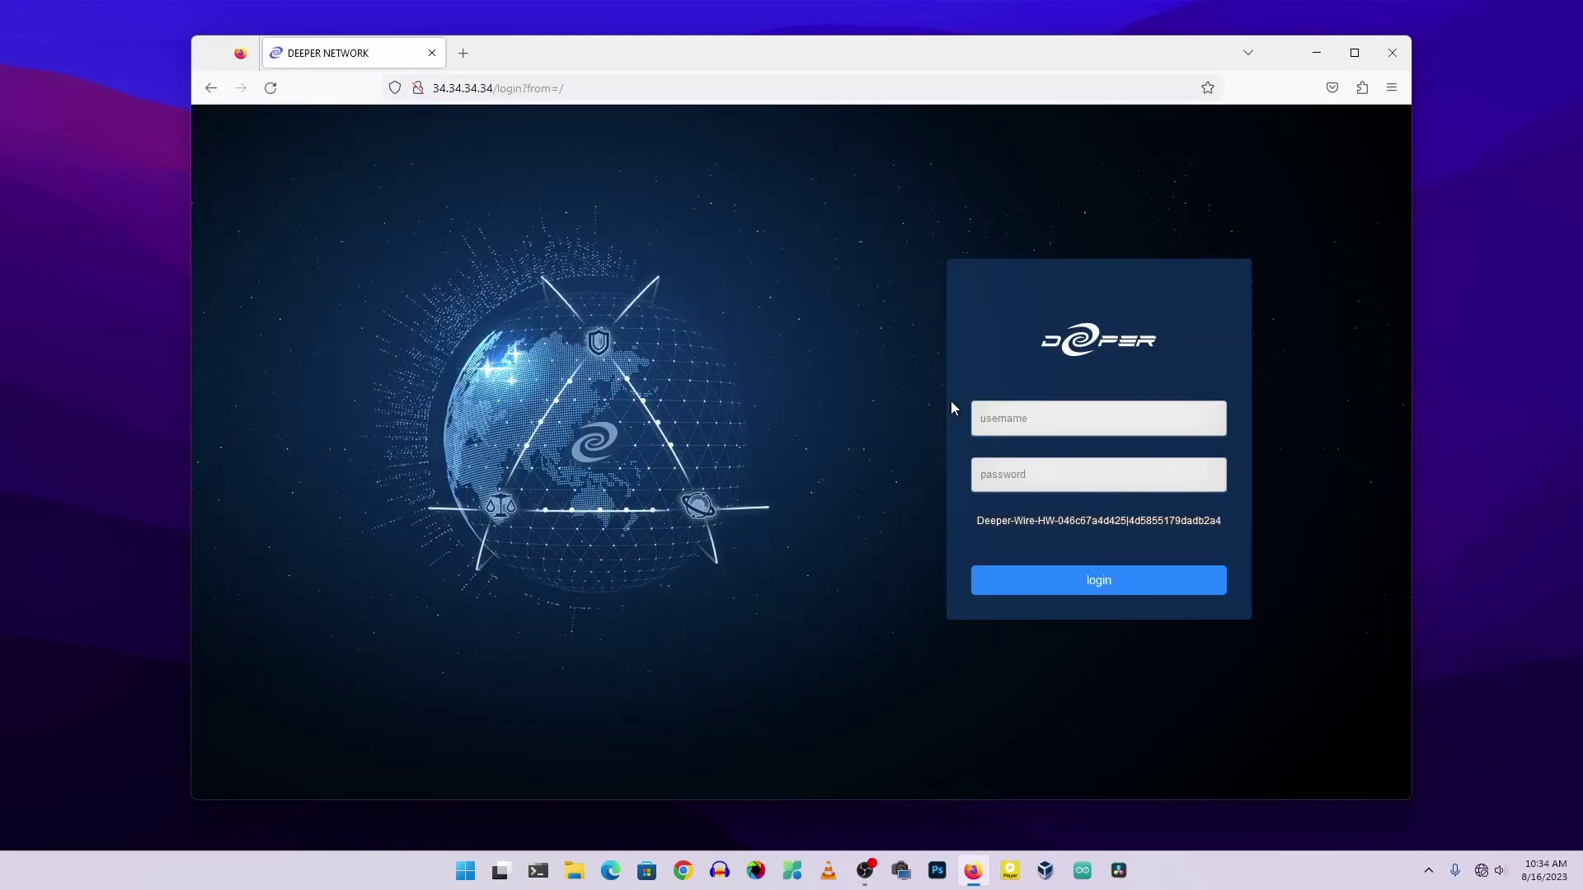
# Sign in with the admin username and device password to reach the Wireless Relay Mode page
pyautogui.click(1027, 420)
pyautogui.write('admin')
pyautogui.click(1003, 484)
pyautogui.write('a')
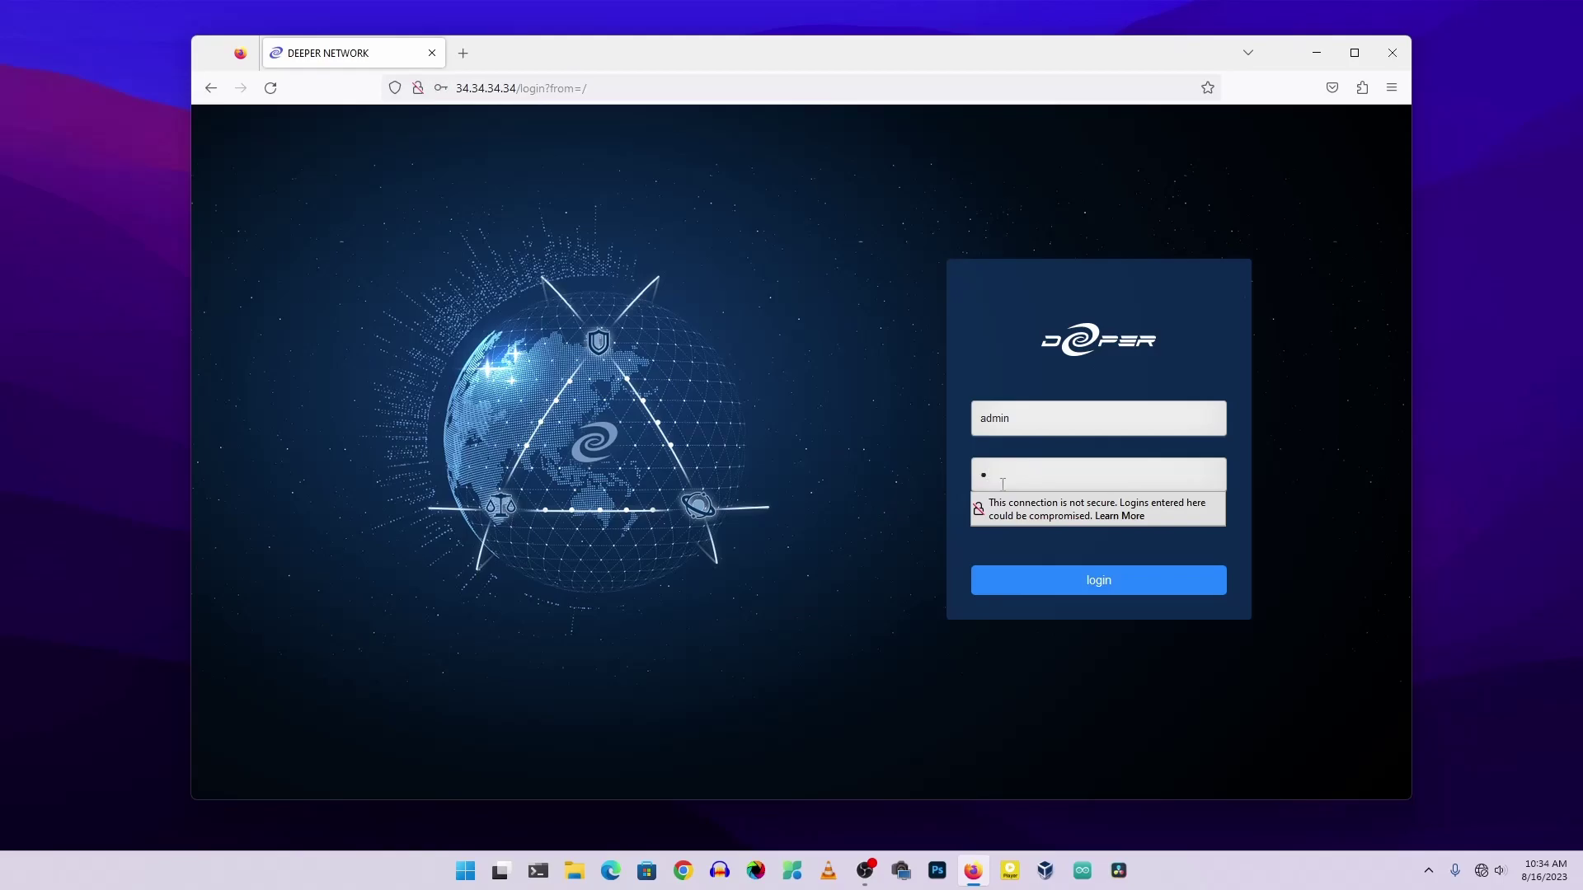
pyautogui.click(1099, 587)
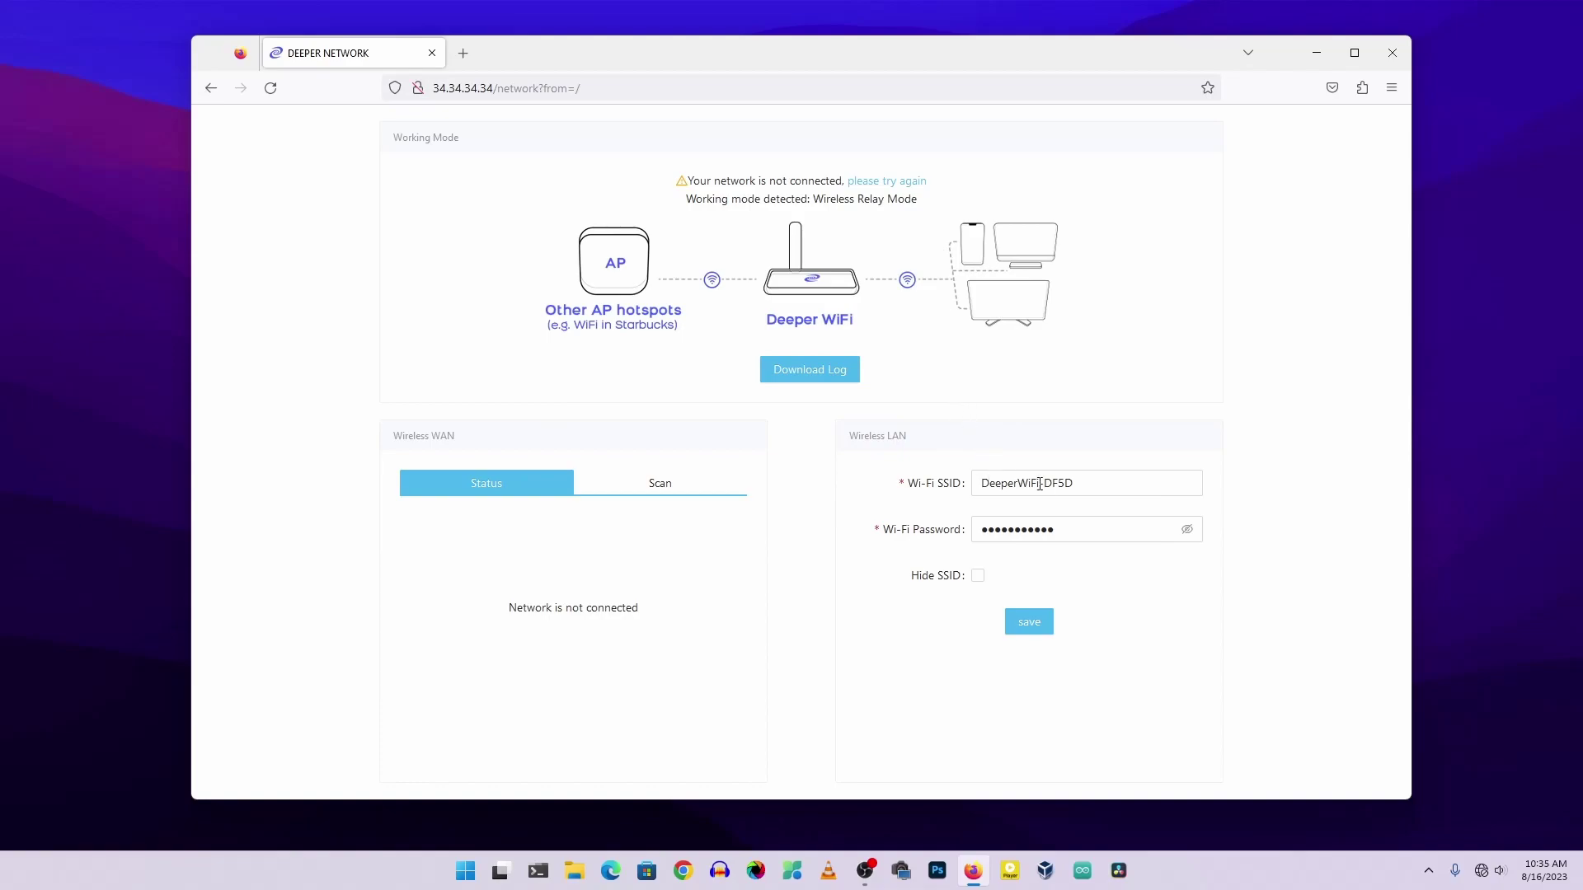
# Shorten the SSID to DeeperWiFi by deleting '-DF5D', reveal the password, and save the wireless LAN settings
pyautogui.moveTo(1039, 489); pyautogui.dragTo(1076, 488)
pyautogui.press('BackSpace')
pyautogui.click(1294, 492)
pyautogui.click(1188, 530)
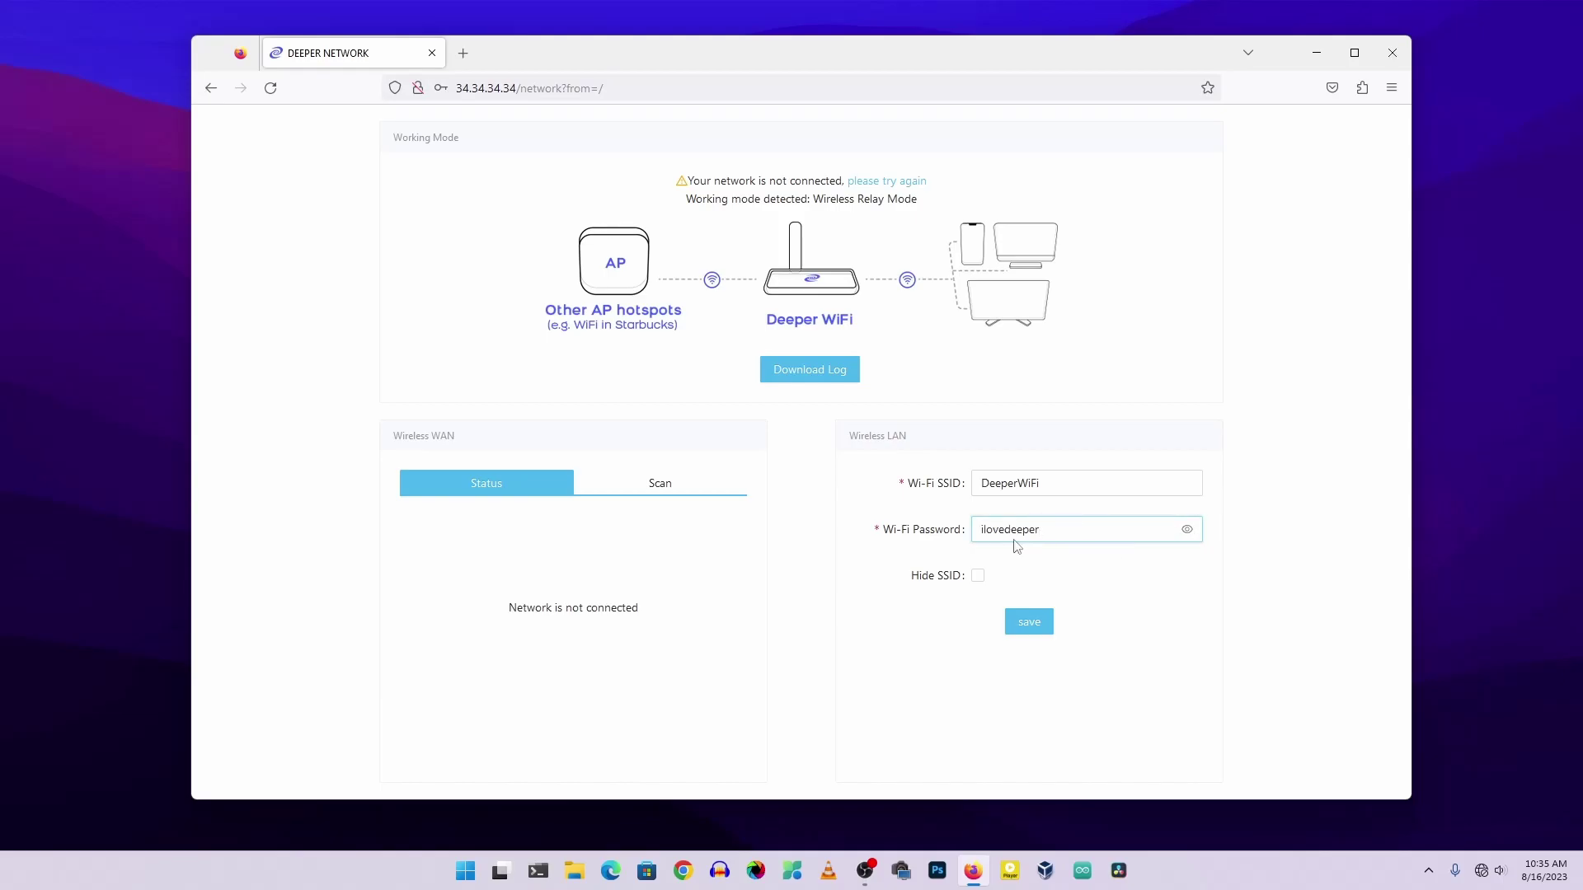
pyautogui.click(1031, 623)
pyautogui.click(925, 363)
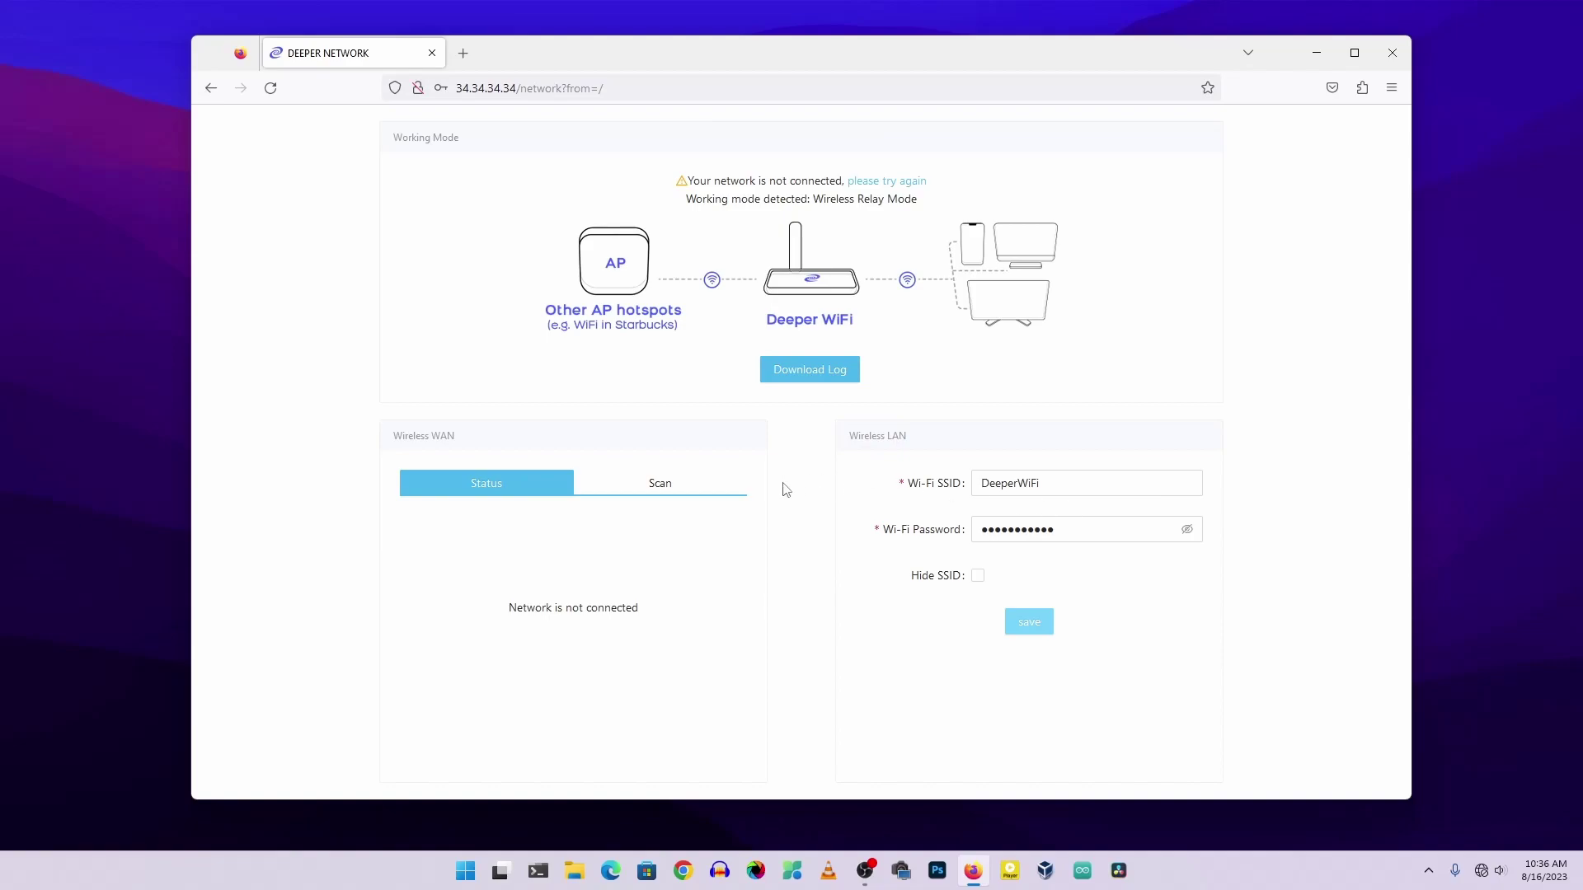
# Scan the 2.4GHz band and start connecting to SSTec Tutorials, focusing its password field
pyautogui.click(657, 490)
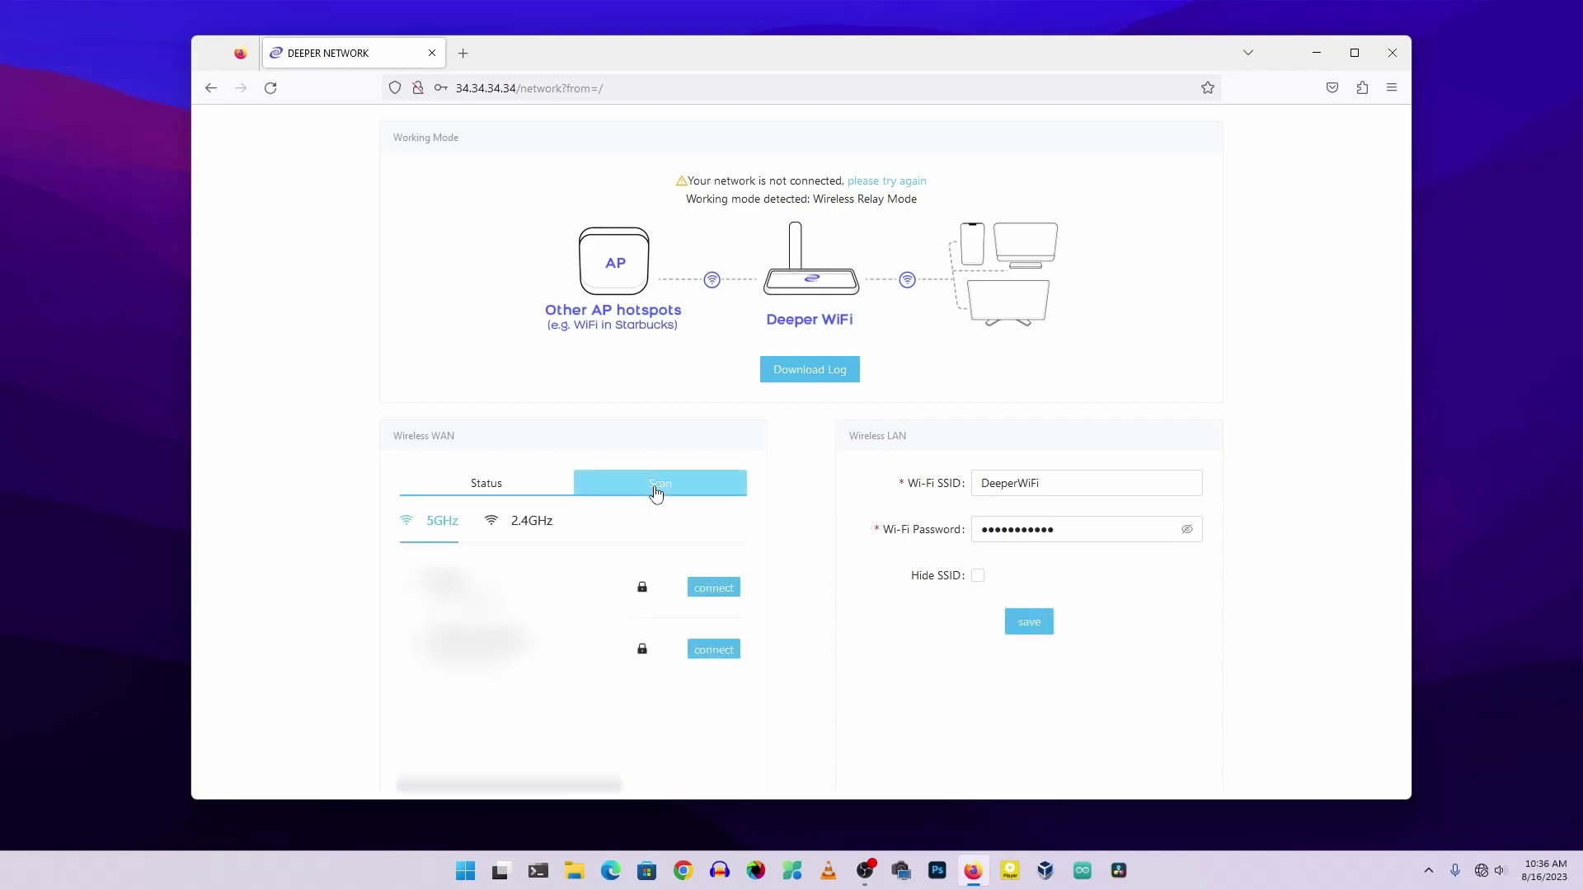
pyautogui.click(525, 532)
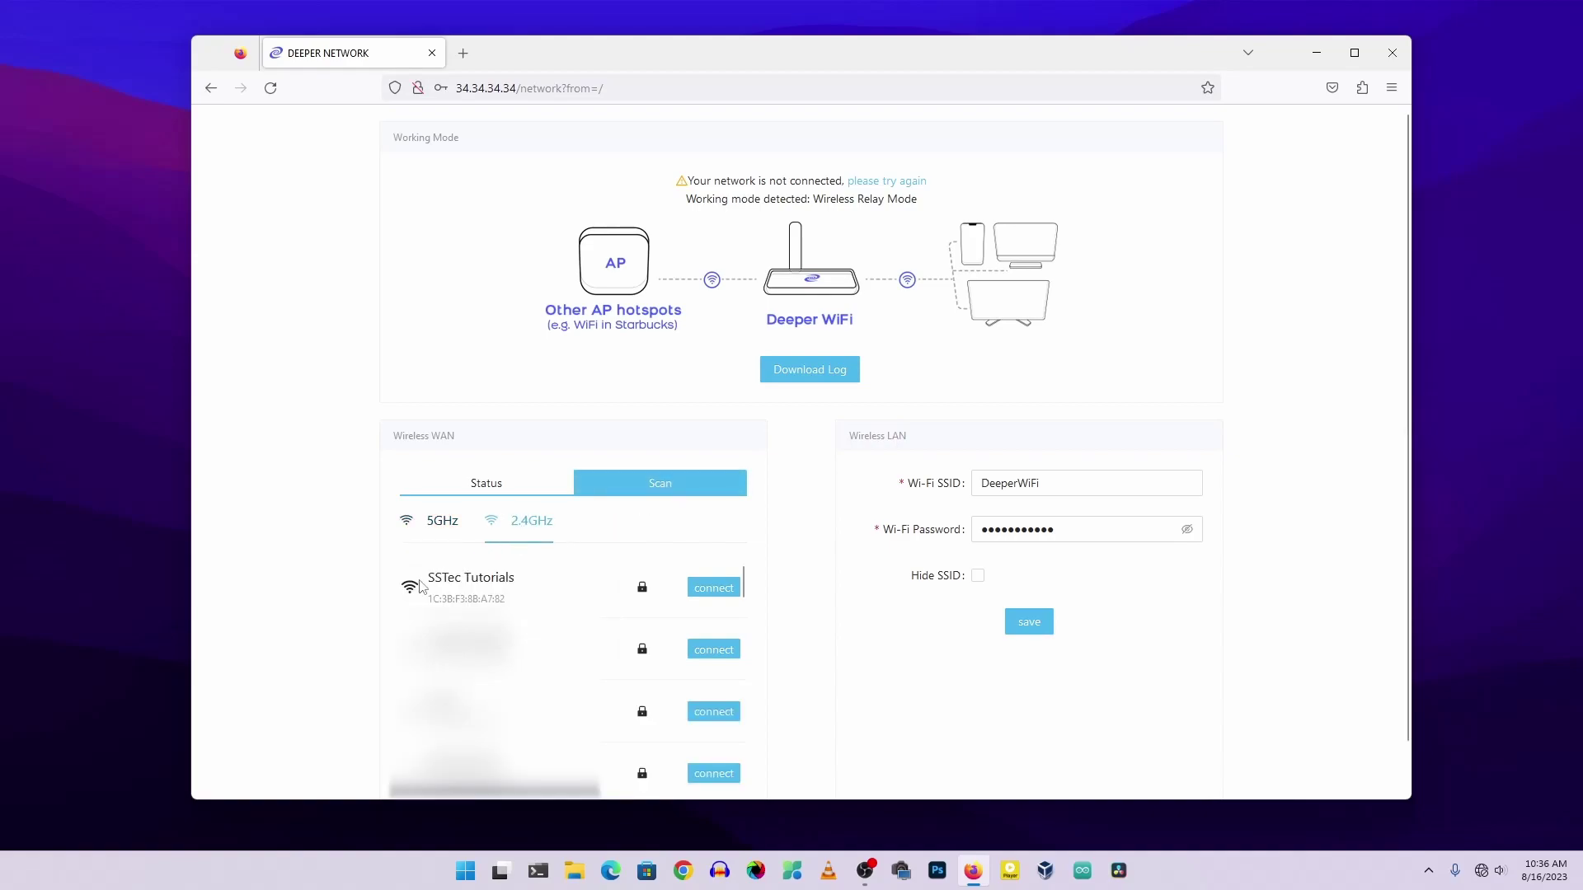
pyautogui.moveTo(430, 581); pyautogui.dragTo(520, 578)
pyautogui.click(459, 577)
pyautogui.click(710, 592)
pyautogui.click(751, 275)
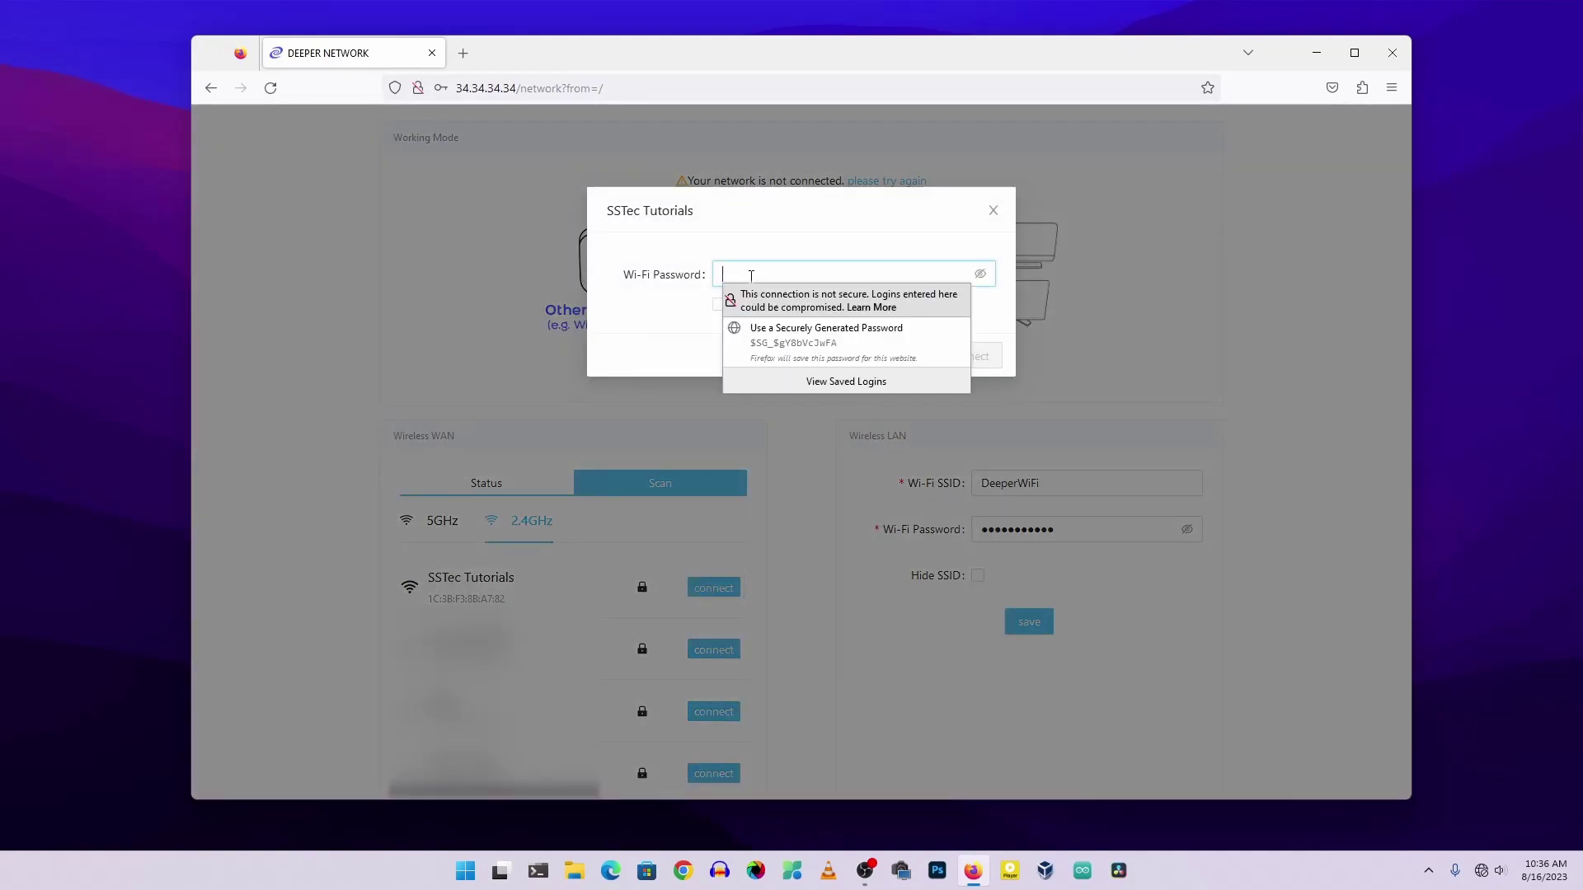
# Enter the Wi-Fi password to connect to SSTec Tutorials, acknowledge the notice, and open the Windows Wi-Fi list
pyautogui.write('••••••••••')
pyautogui.click(970, 357)
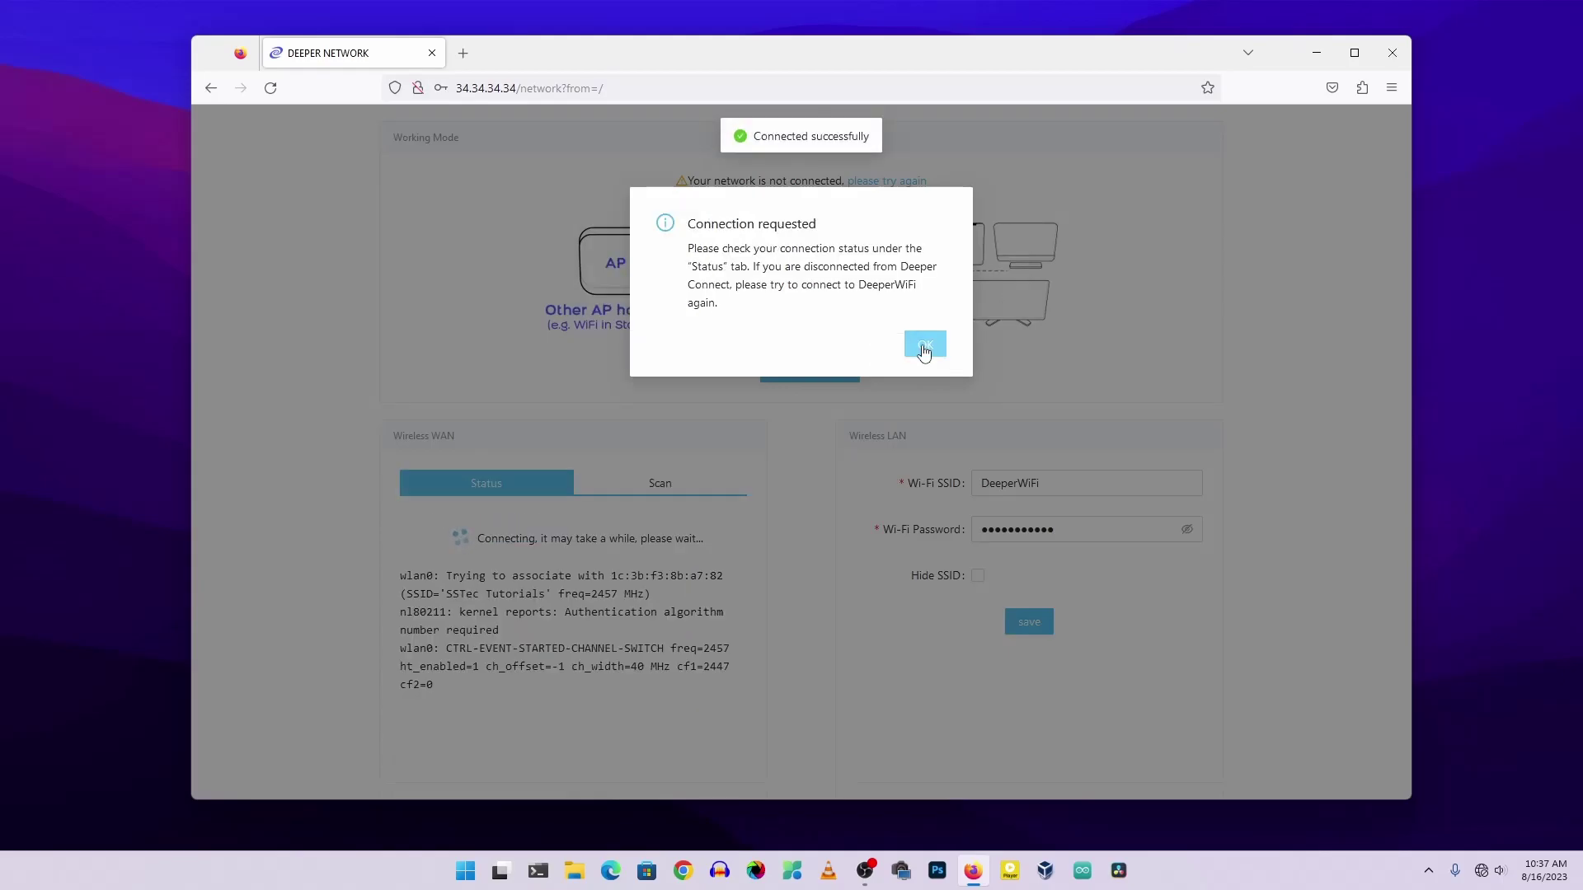
pyautogui.click(927, 345)
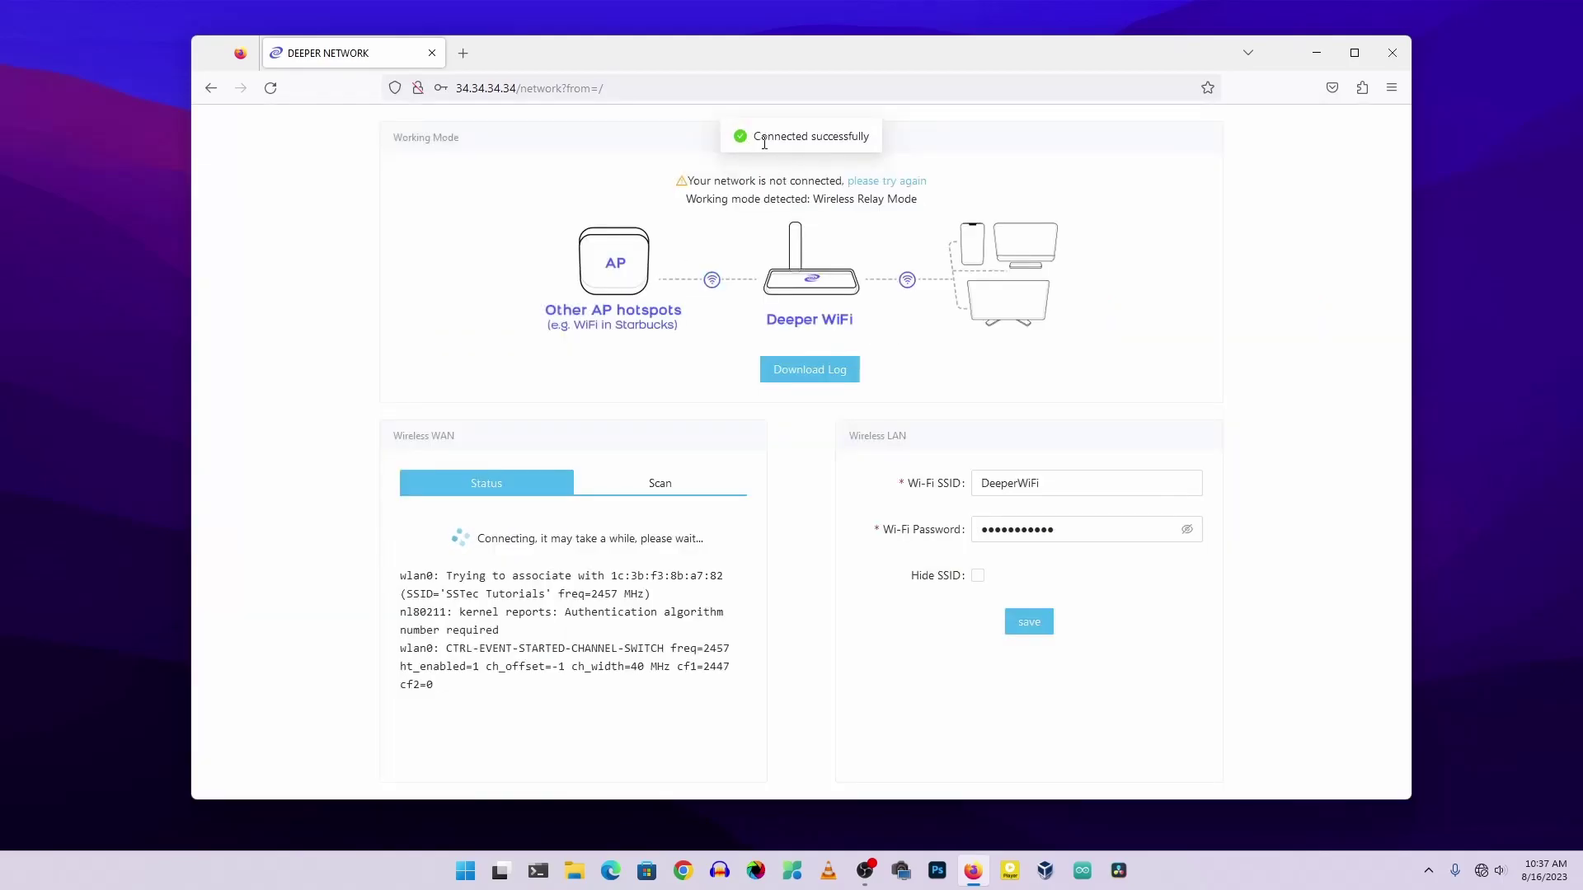
pyautogui.click(1481, 870)
pyautogui.click(1356, 528)
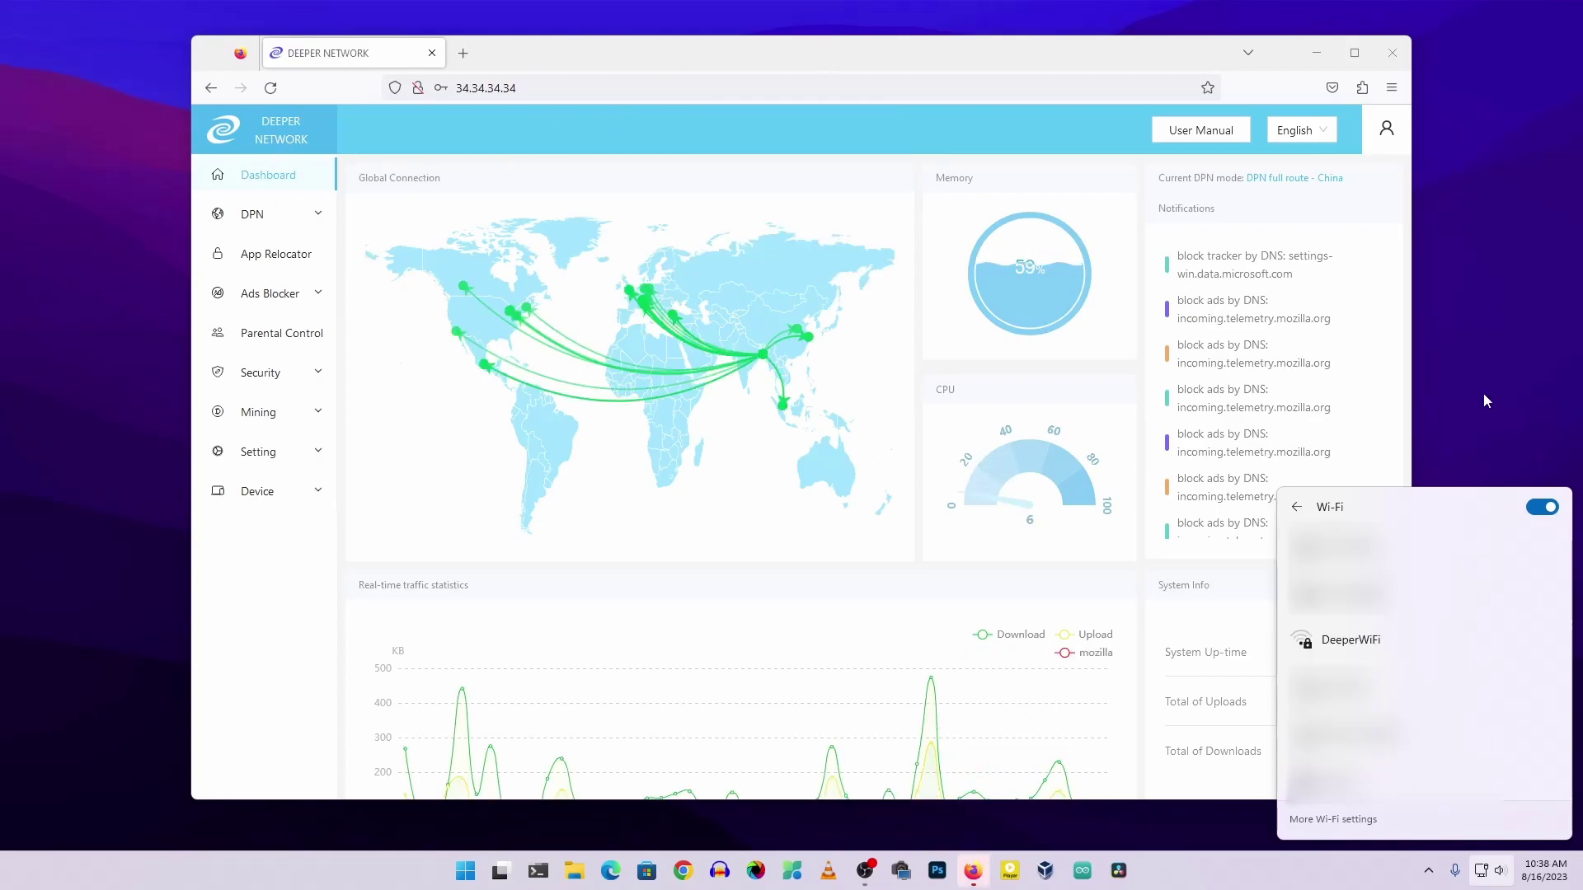
pyautogui.click(1481, 872)
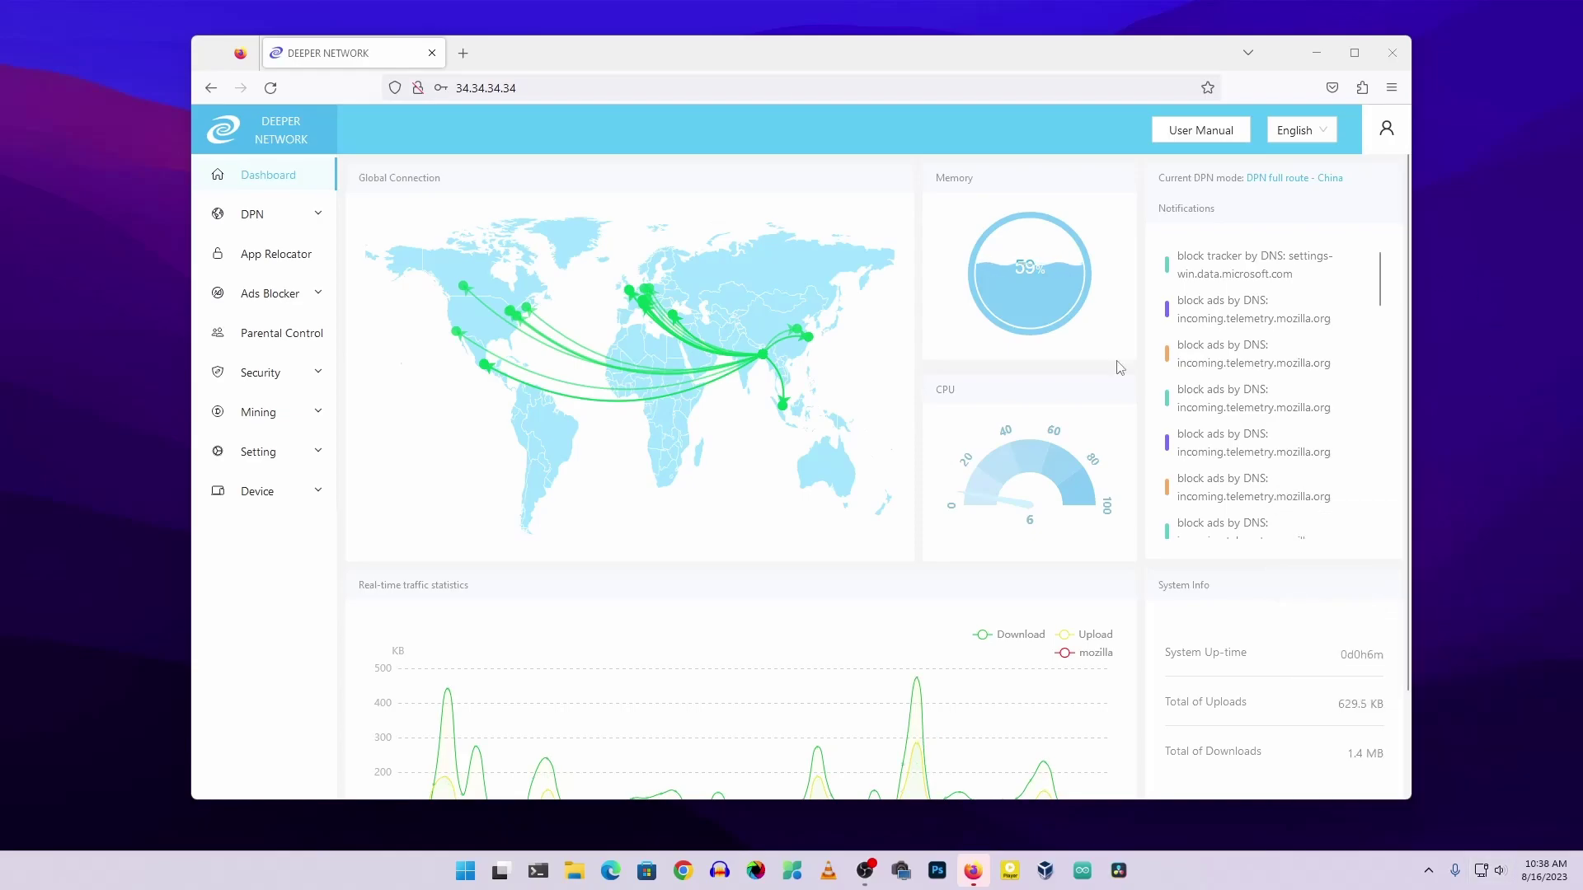
pyautogui.click(1482, 872)
pyautogui.click(1358, 523)
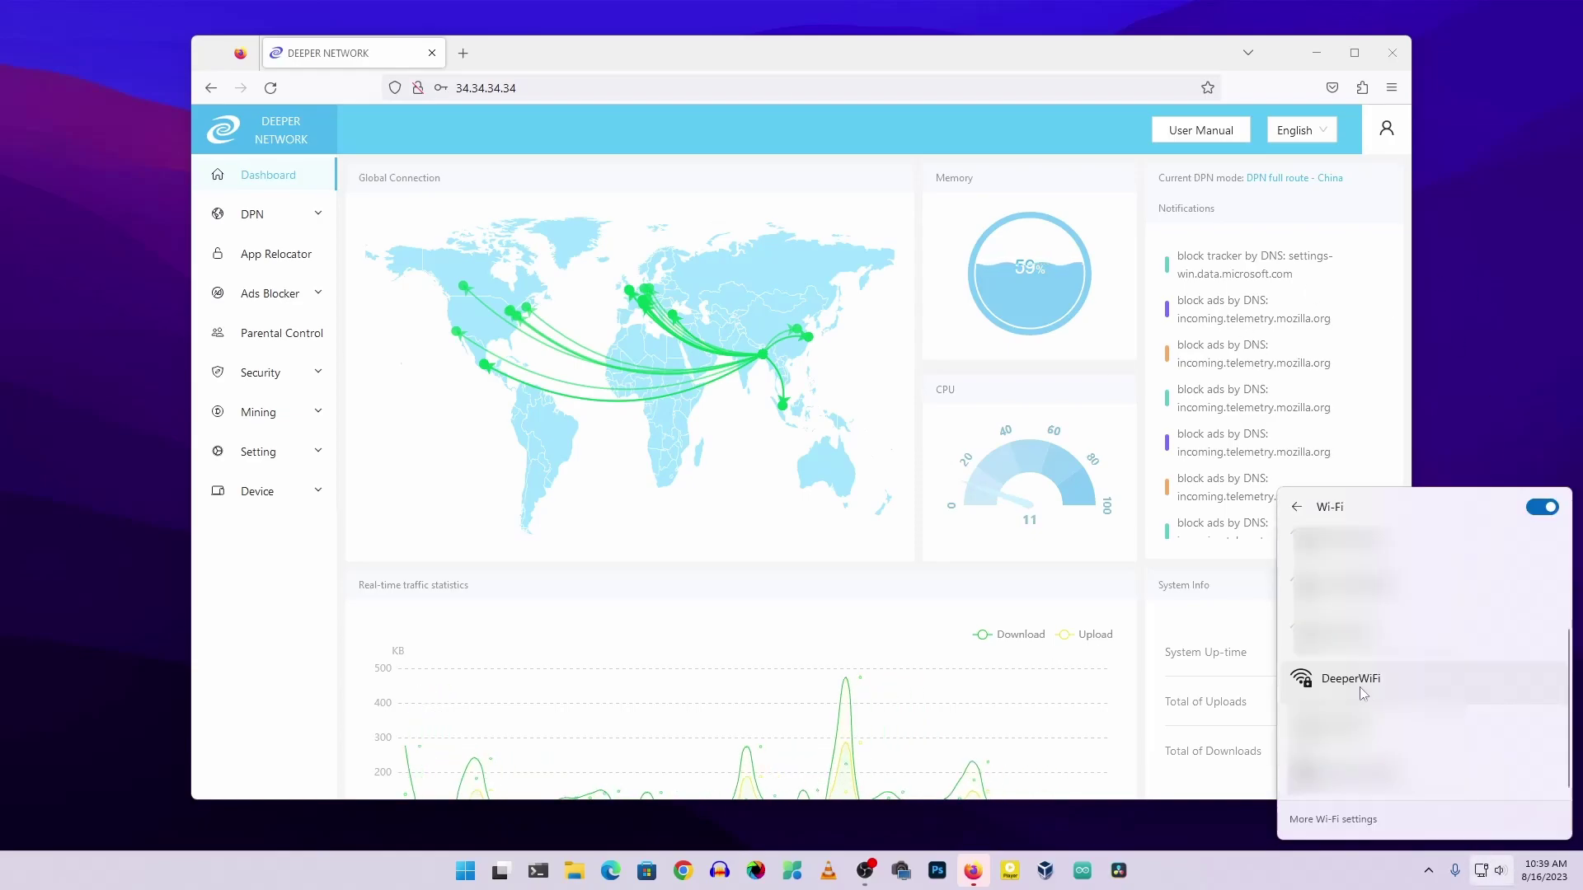
pyautogui.click(1380, 686)
pyautogui.click(1441, 755)
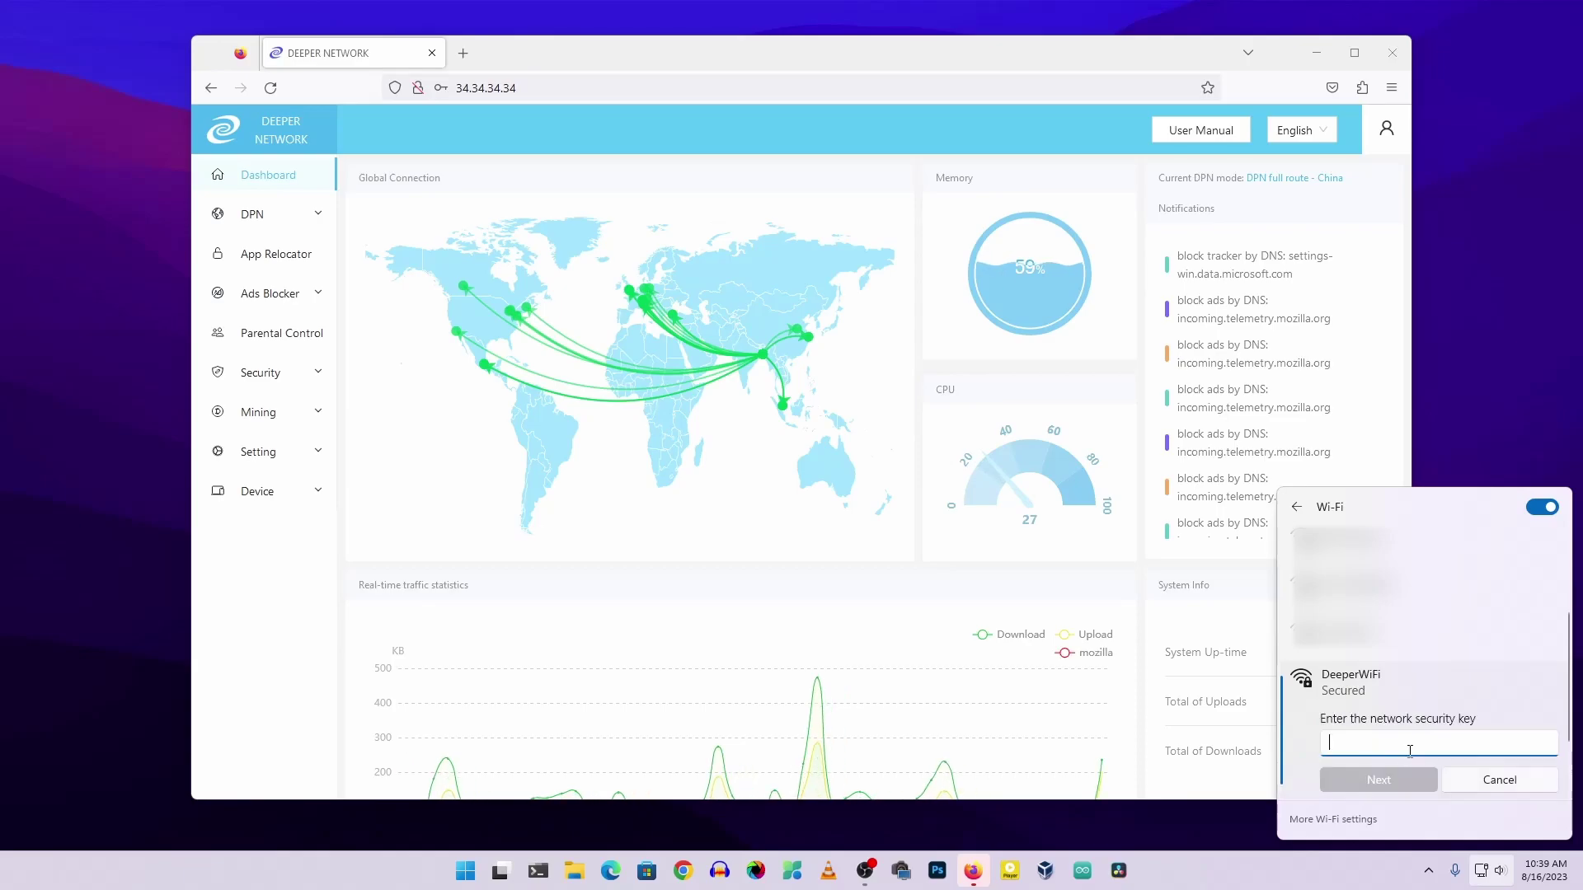
pyautogui.write('•••••')
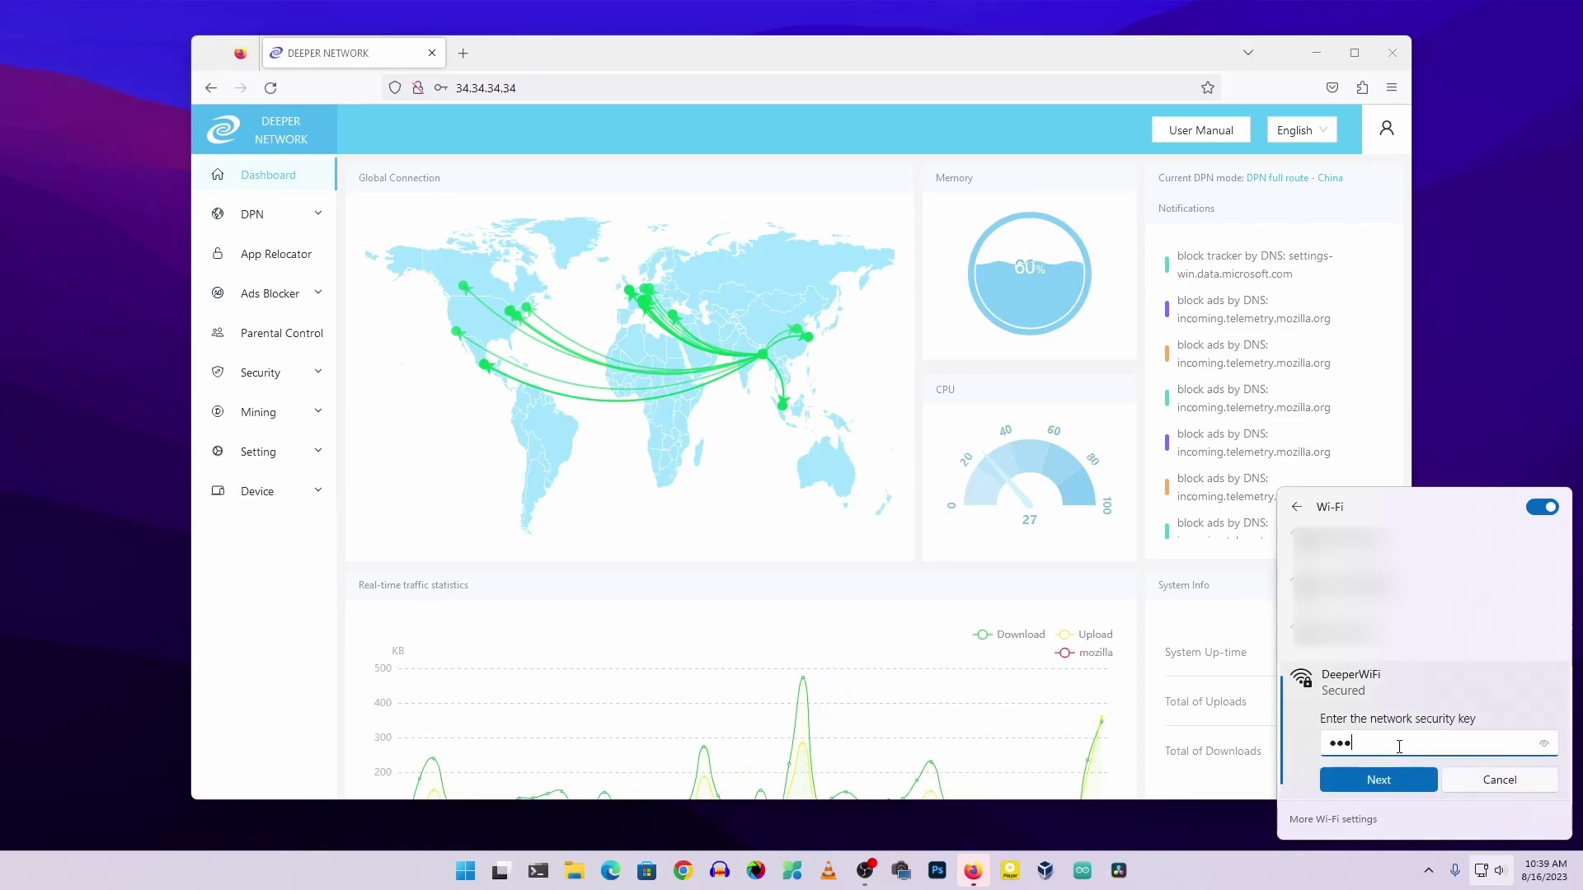
pyautogui.write('•••••')
pyautogui.press('Return')
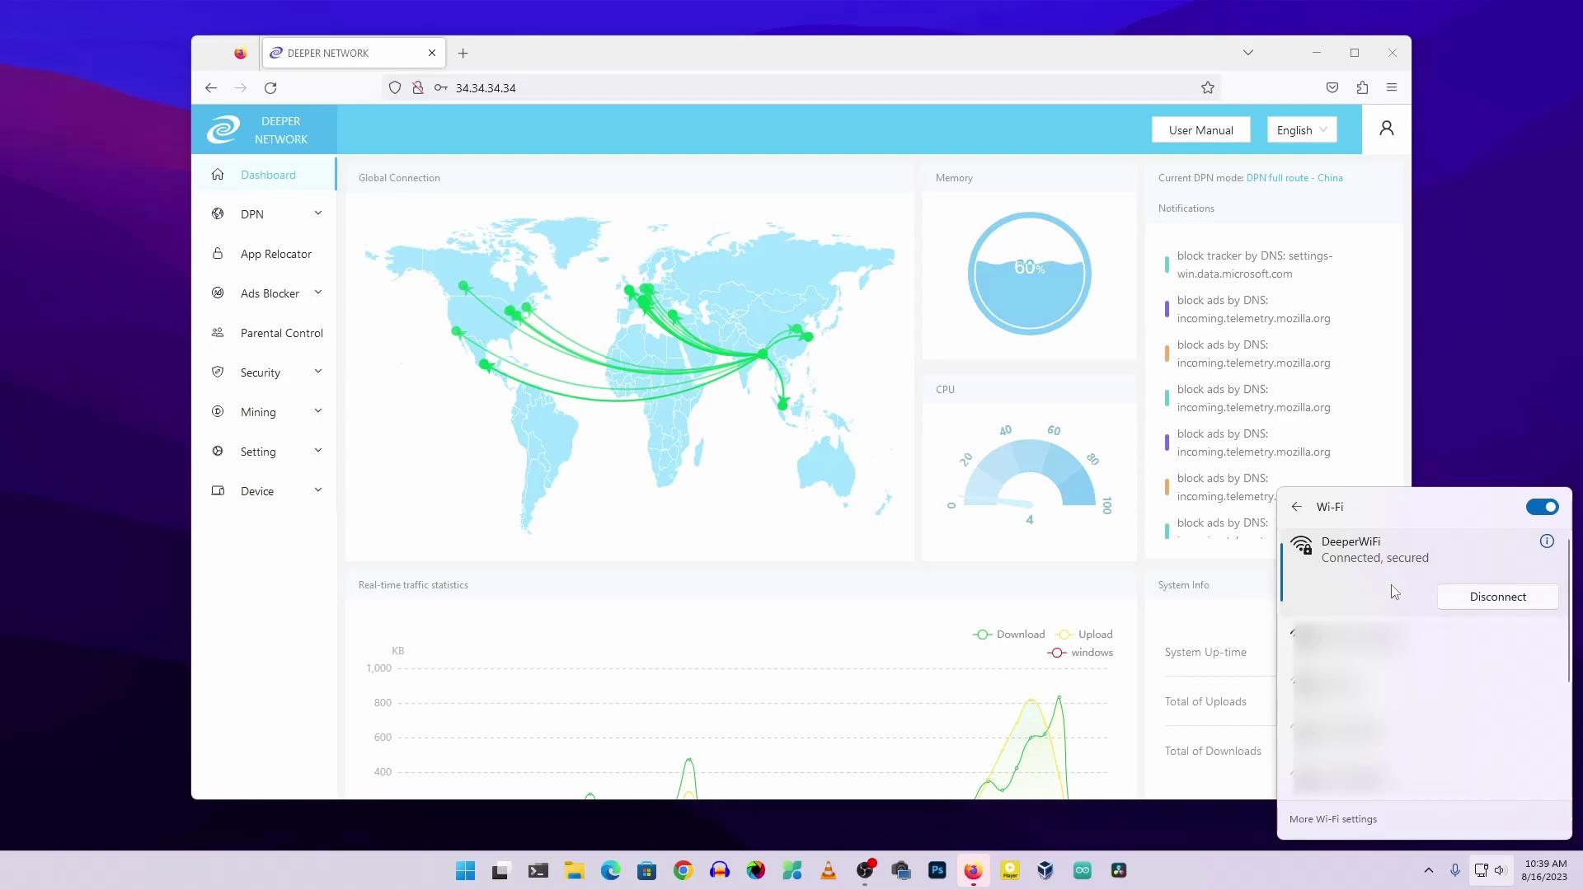
pyautogui.click(1495, 397)
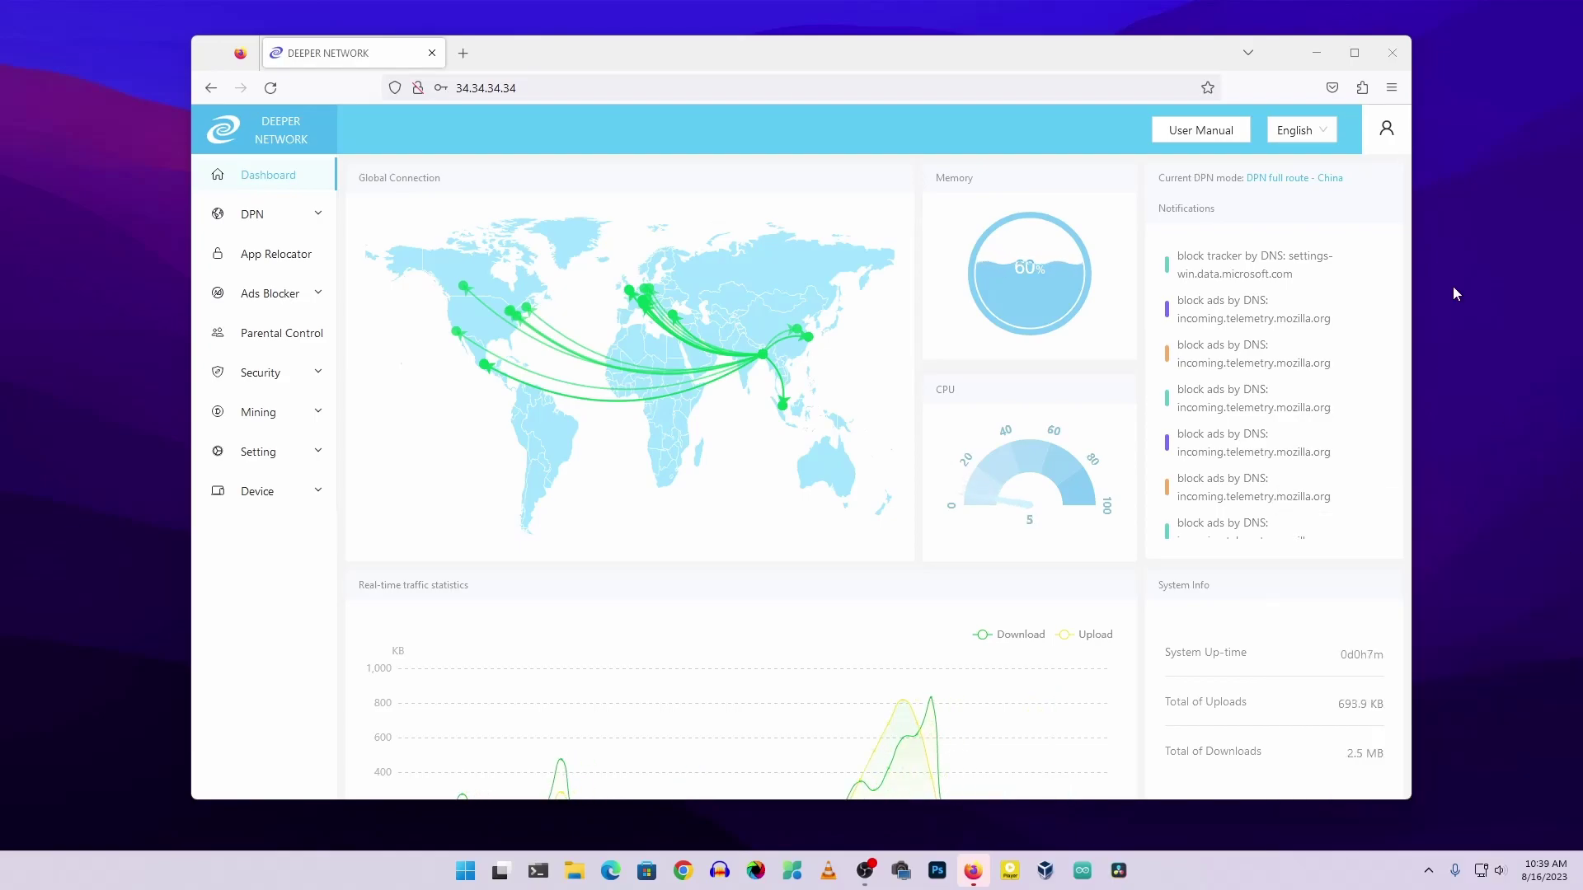
pyautogui.click(1482, 870)
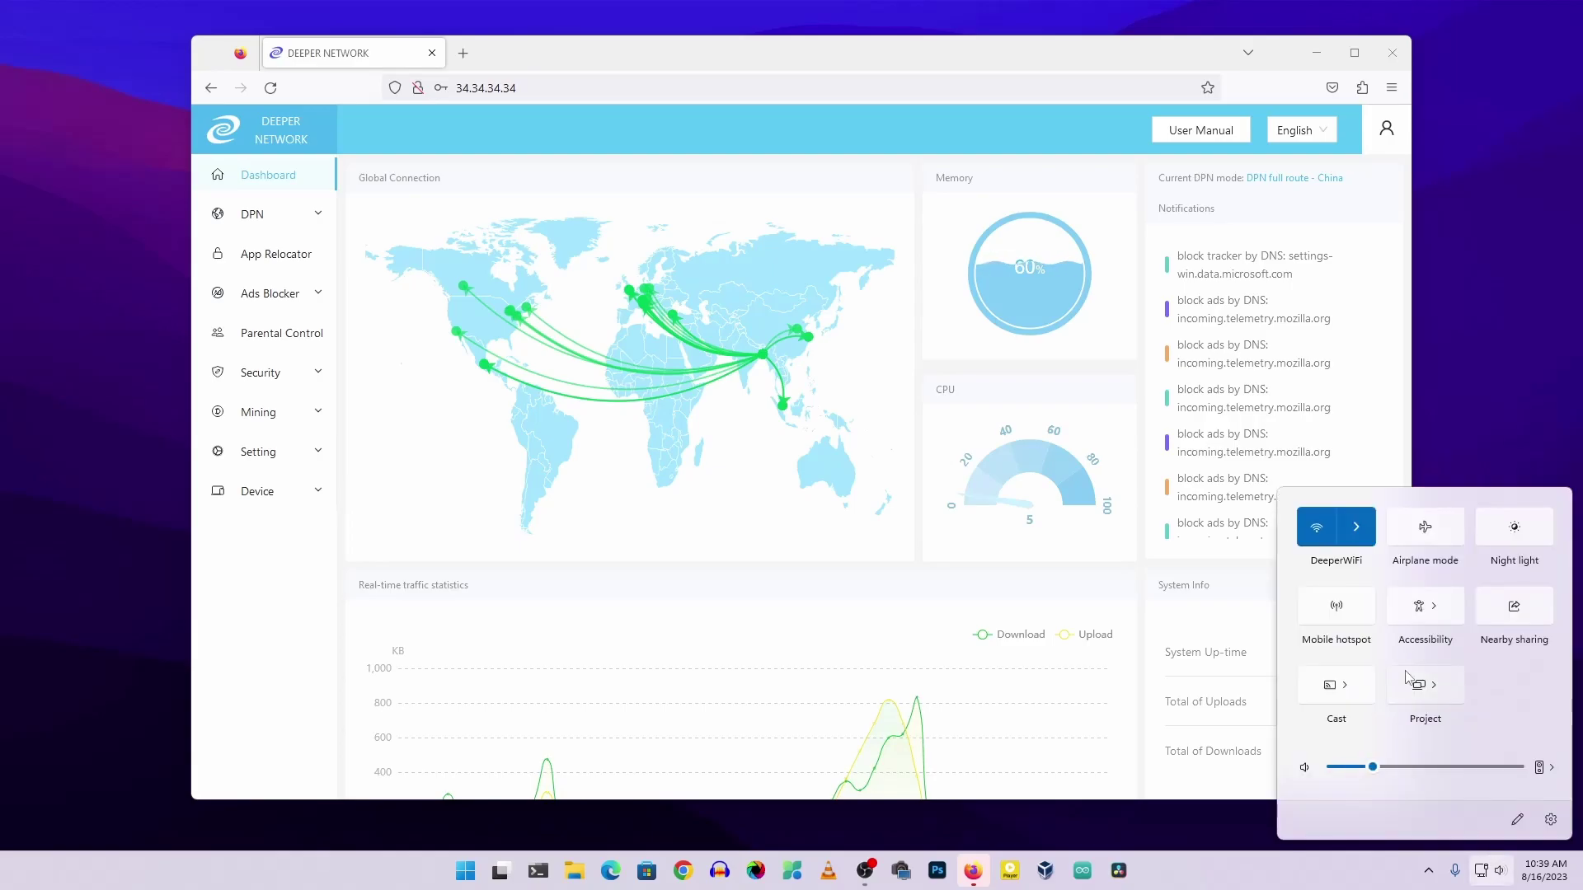
pyautogui.click(1354, 528)
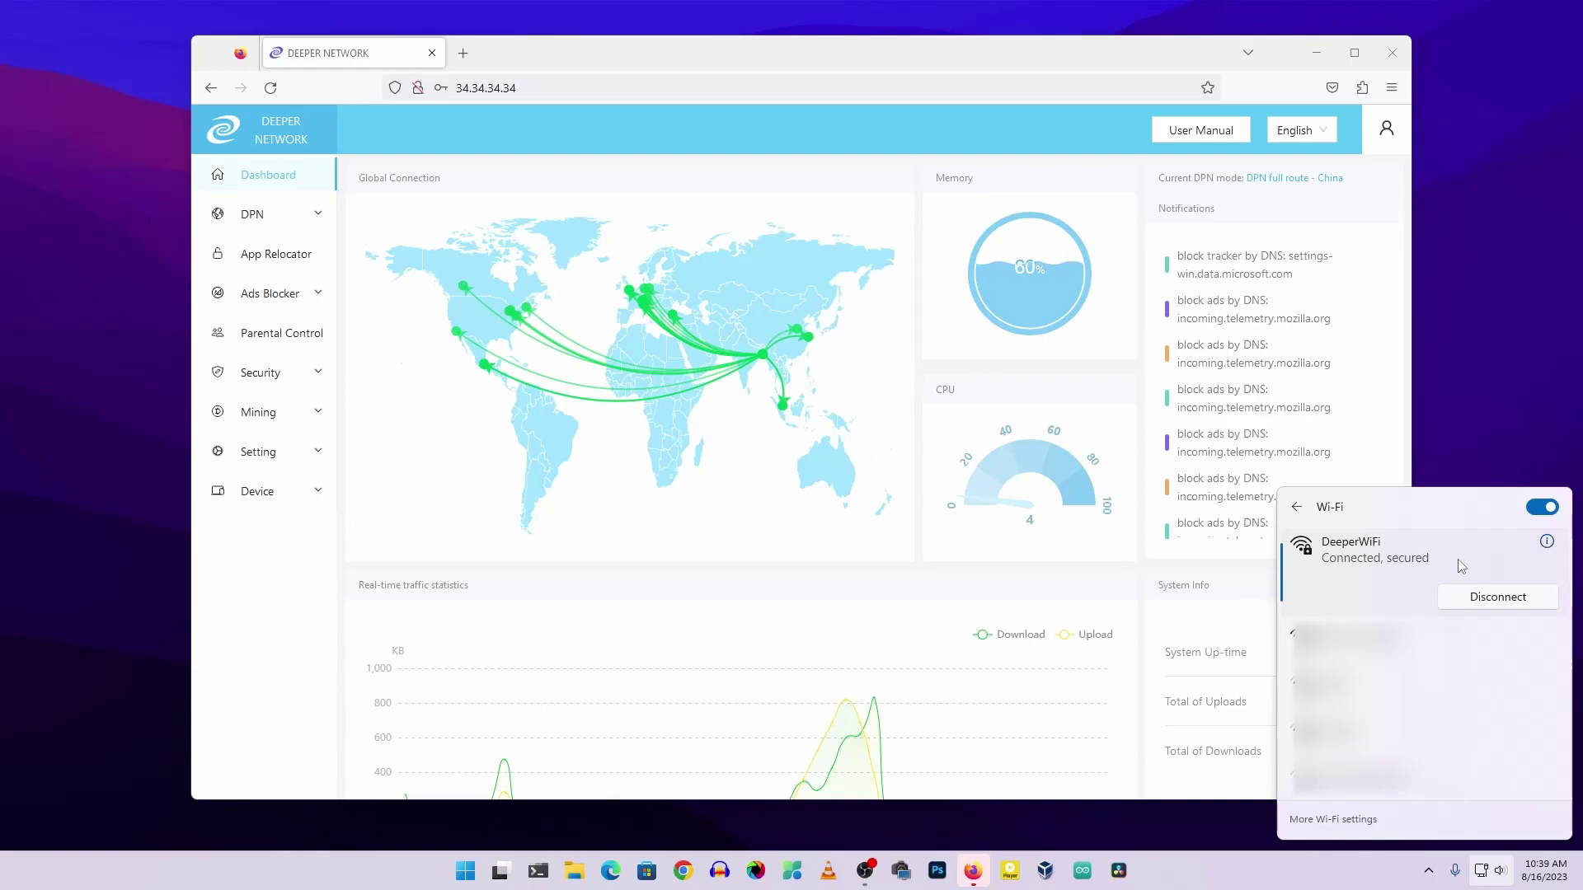
pyautogui.click(1546, 409)
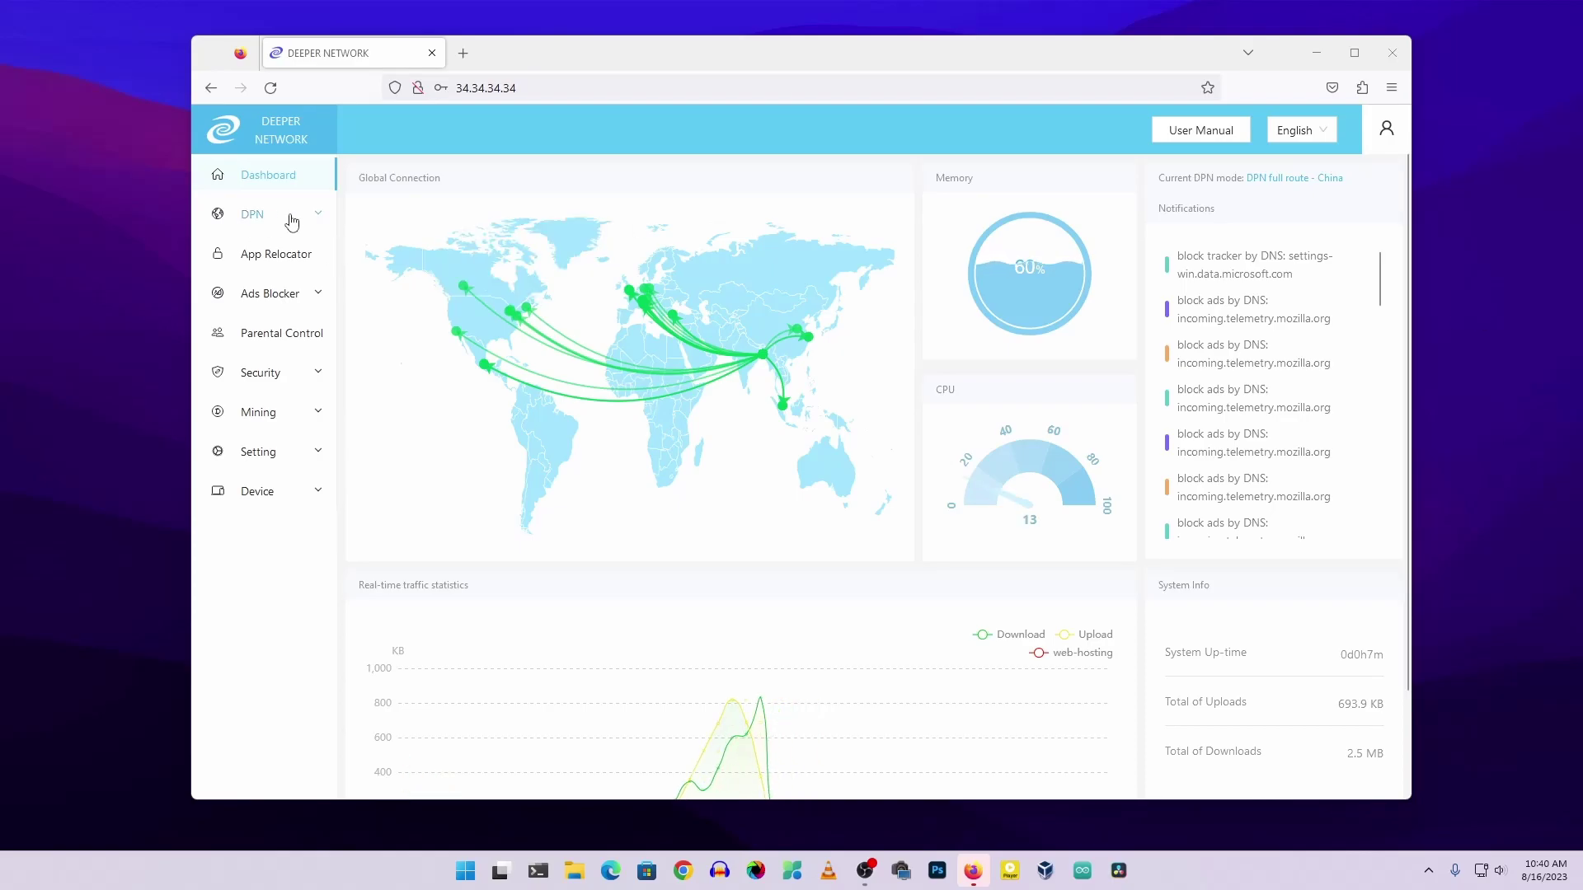
# Change the DPN mode from full route to DPN smart route and confirm the Tip dialog
pyautogui.click(254, 217)
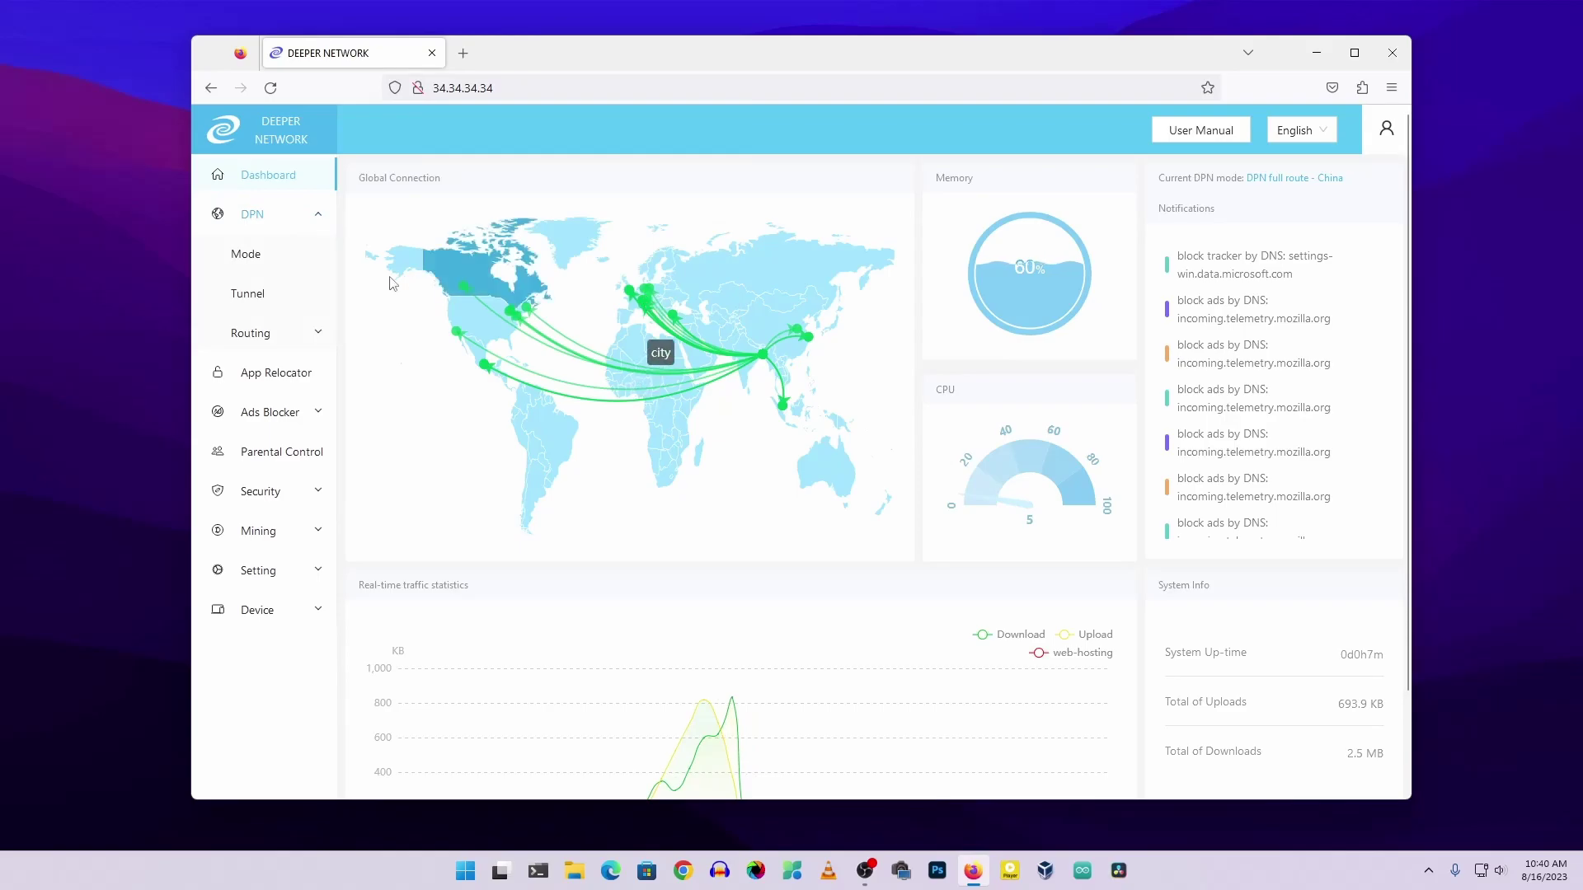
pyautogui.click(262, 254)
pyautogui.click(506, 239)
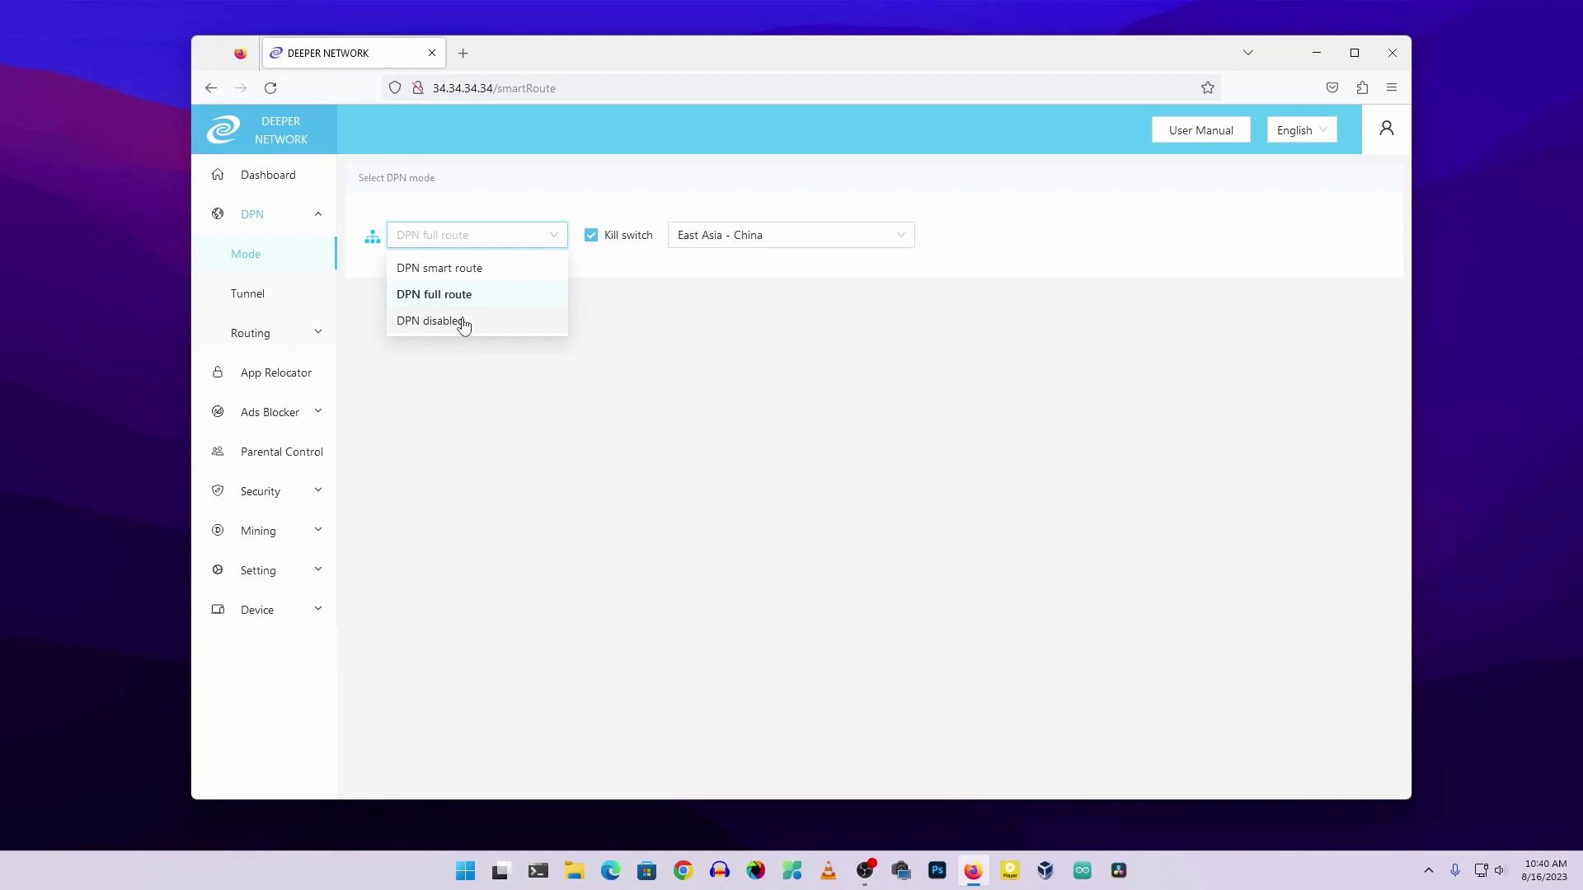
pyautogui.click(446, 277)
pyautogui.click(927, 296)
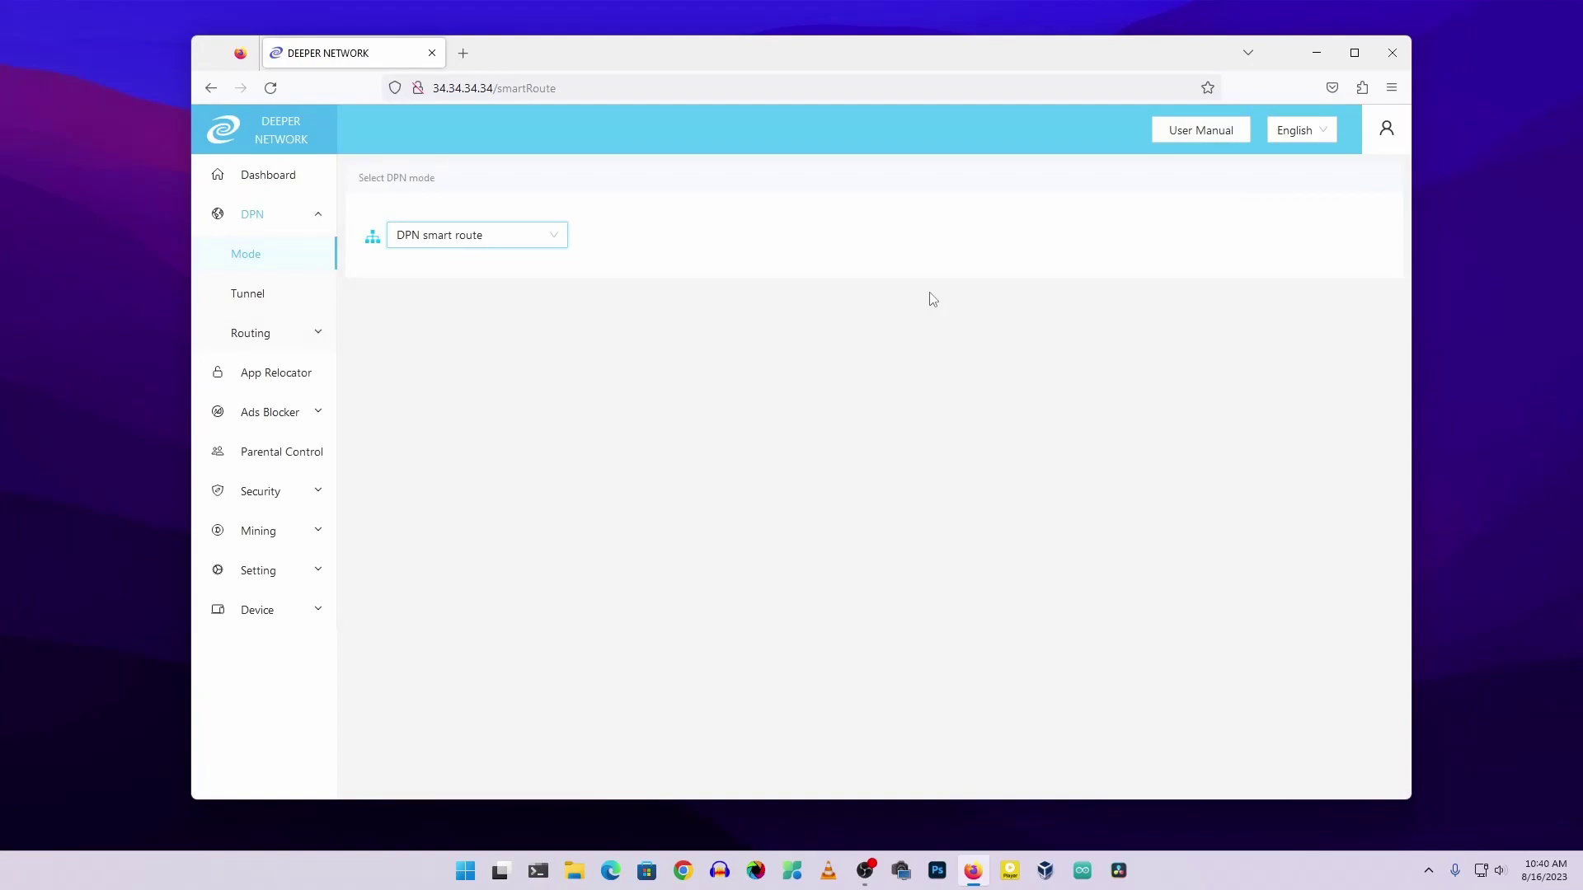
# Switch back to DPN full route with Kill switch on and the North America – United States tunnel
pyautogui.click(521, 241)
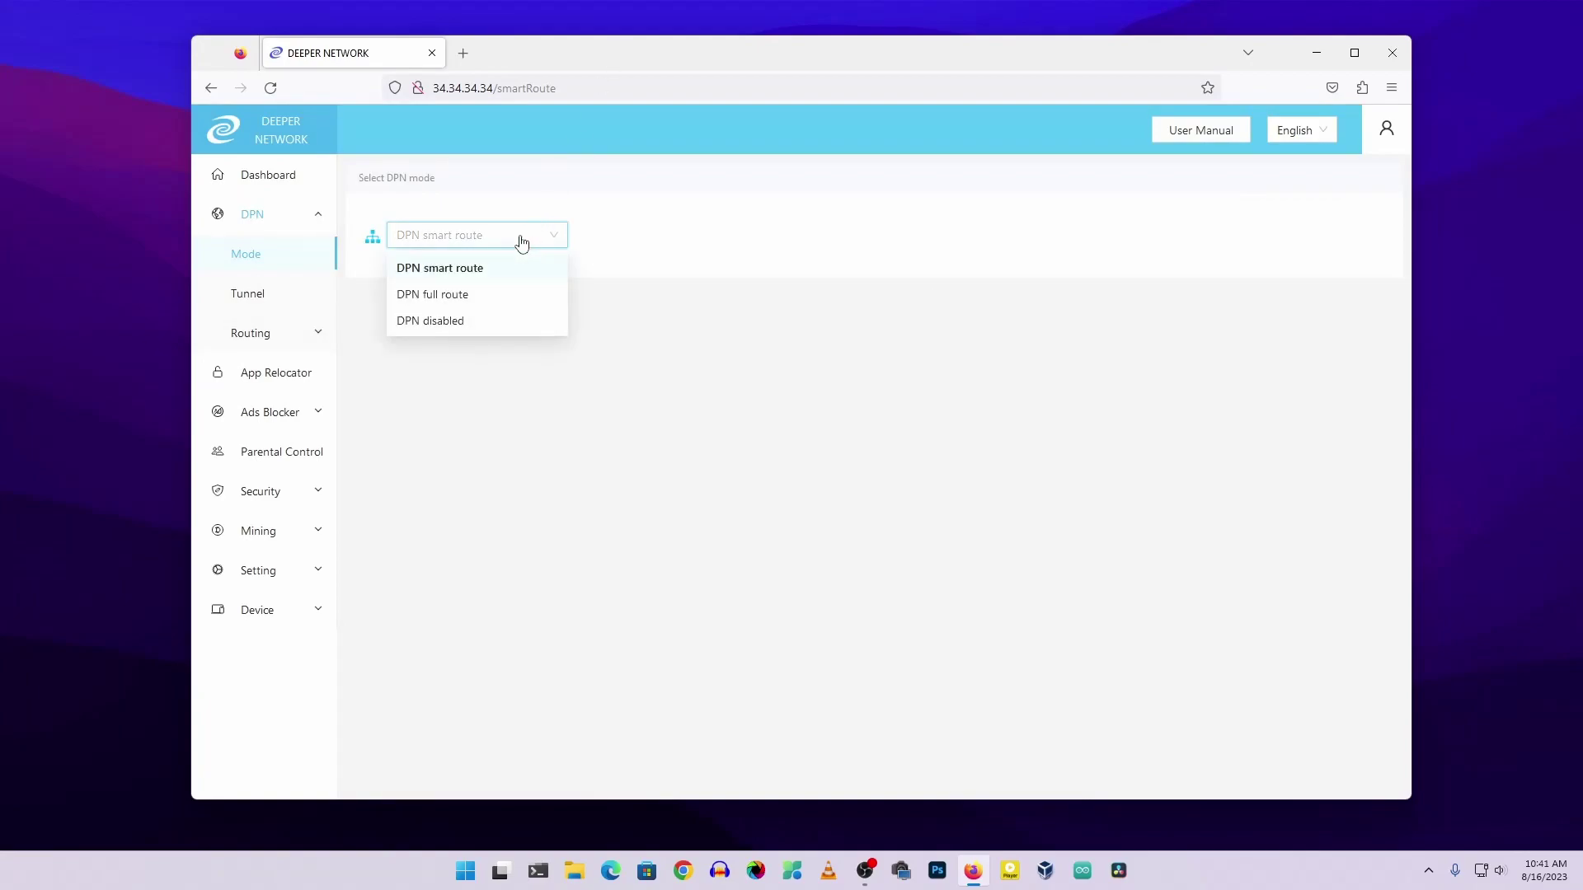
pyautogui.click(461, 305)
pyautogui.click(591, 241)
pyautogui.click(896, 240)
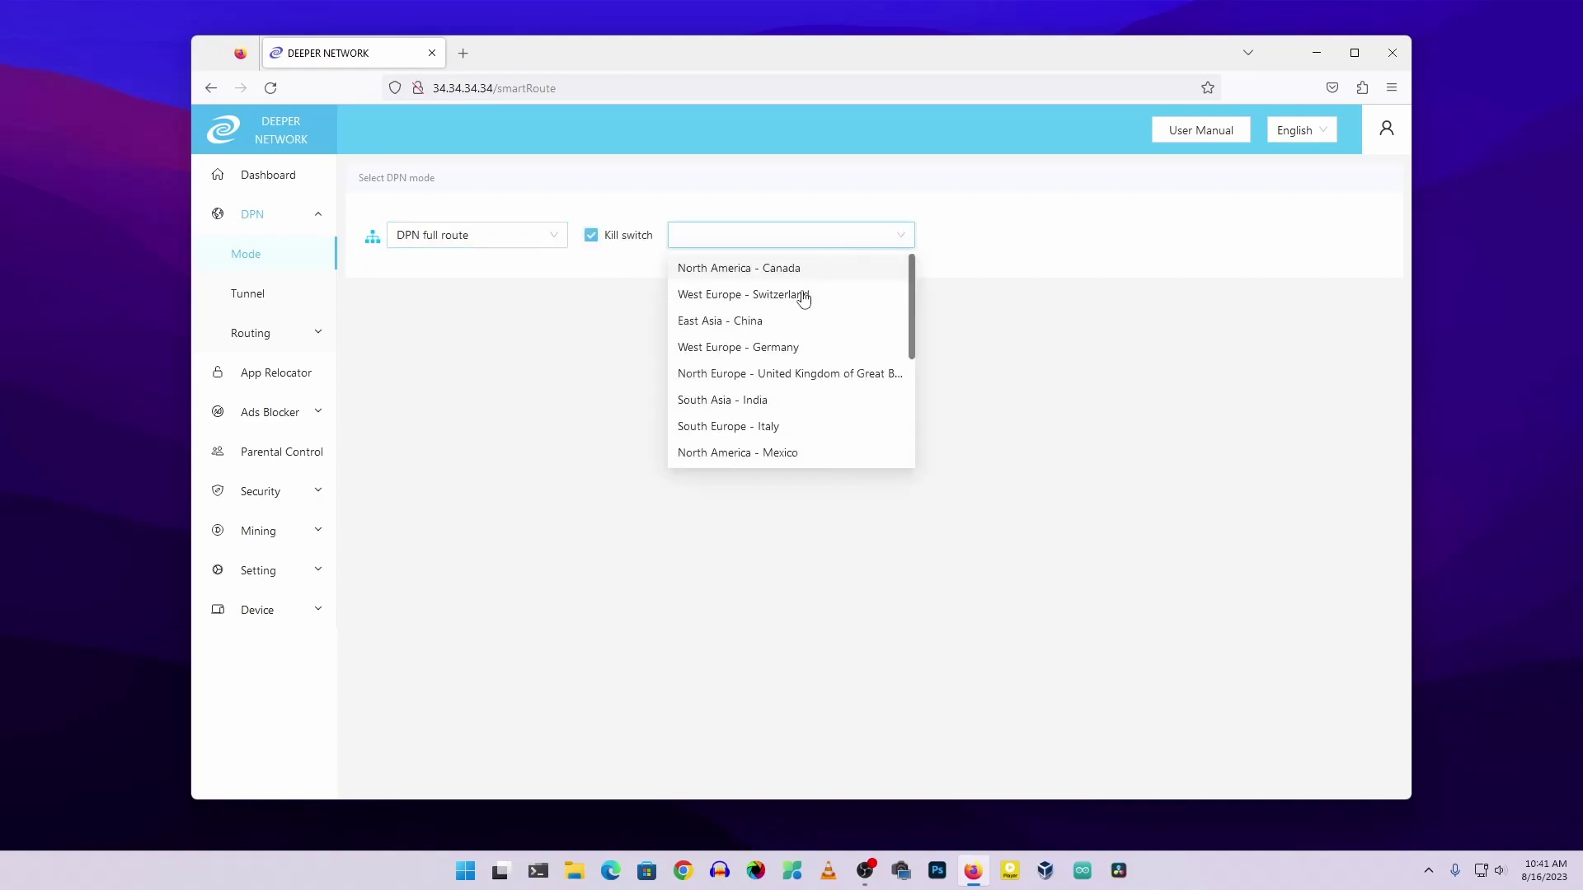
pyautogui.scroll(-1, 802, 431)
pyautogui.scroll(1, 799, 430)
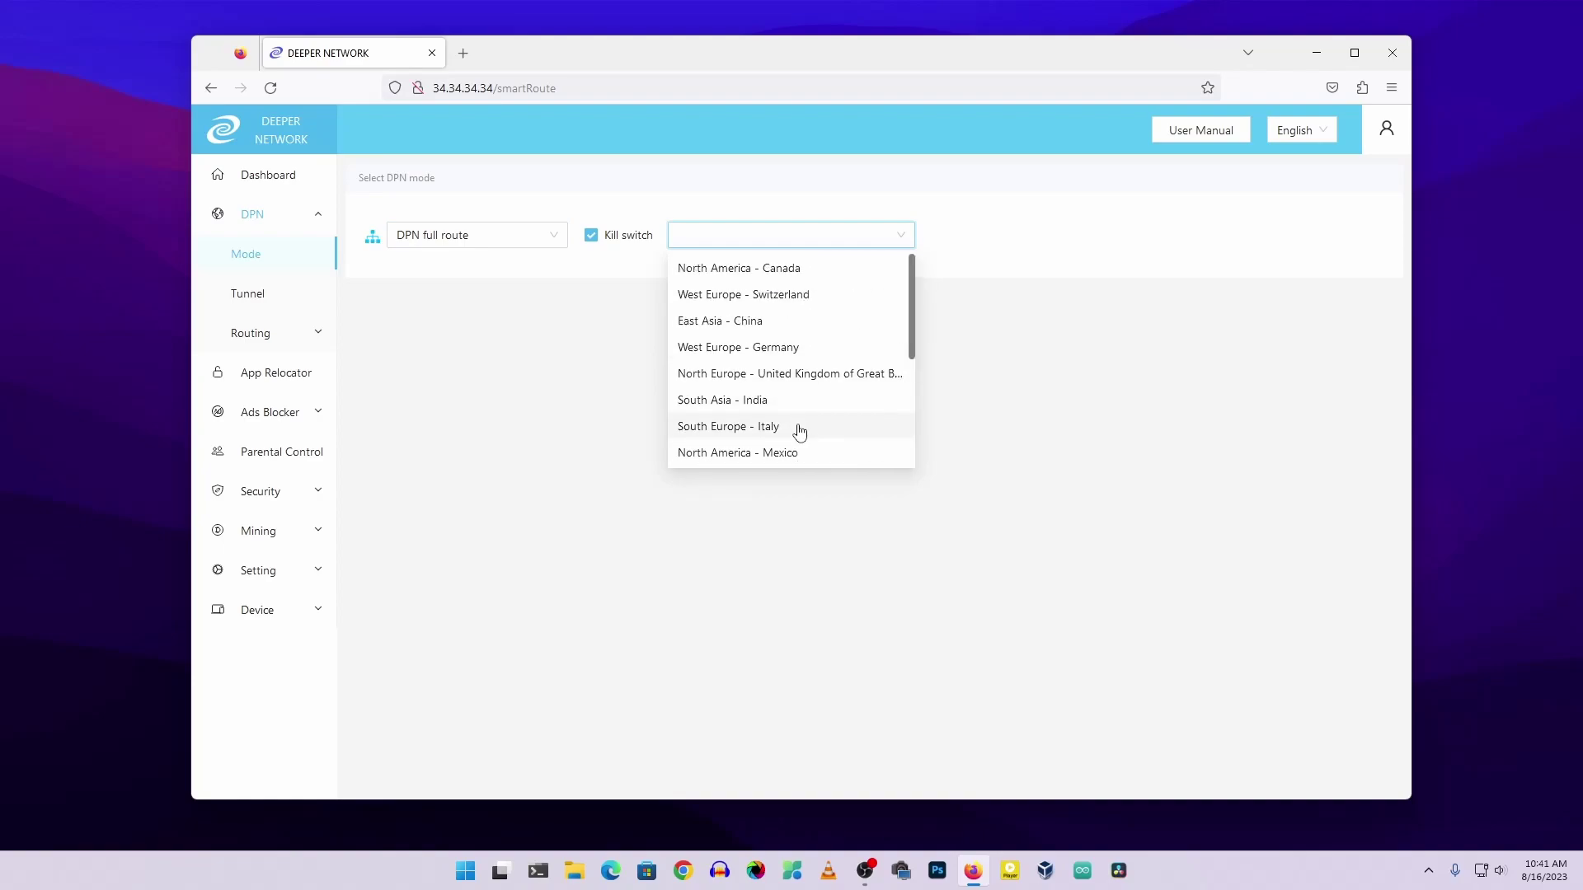
pyautogui.scroll(-2, 803, 348)
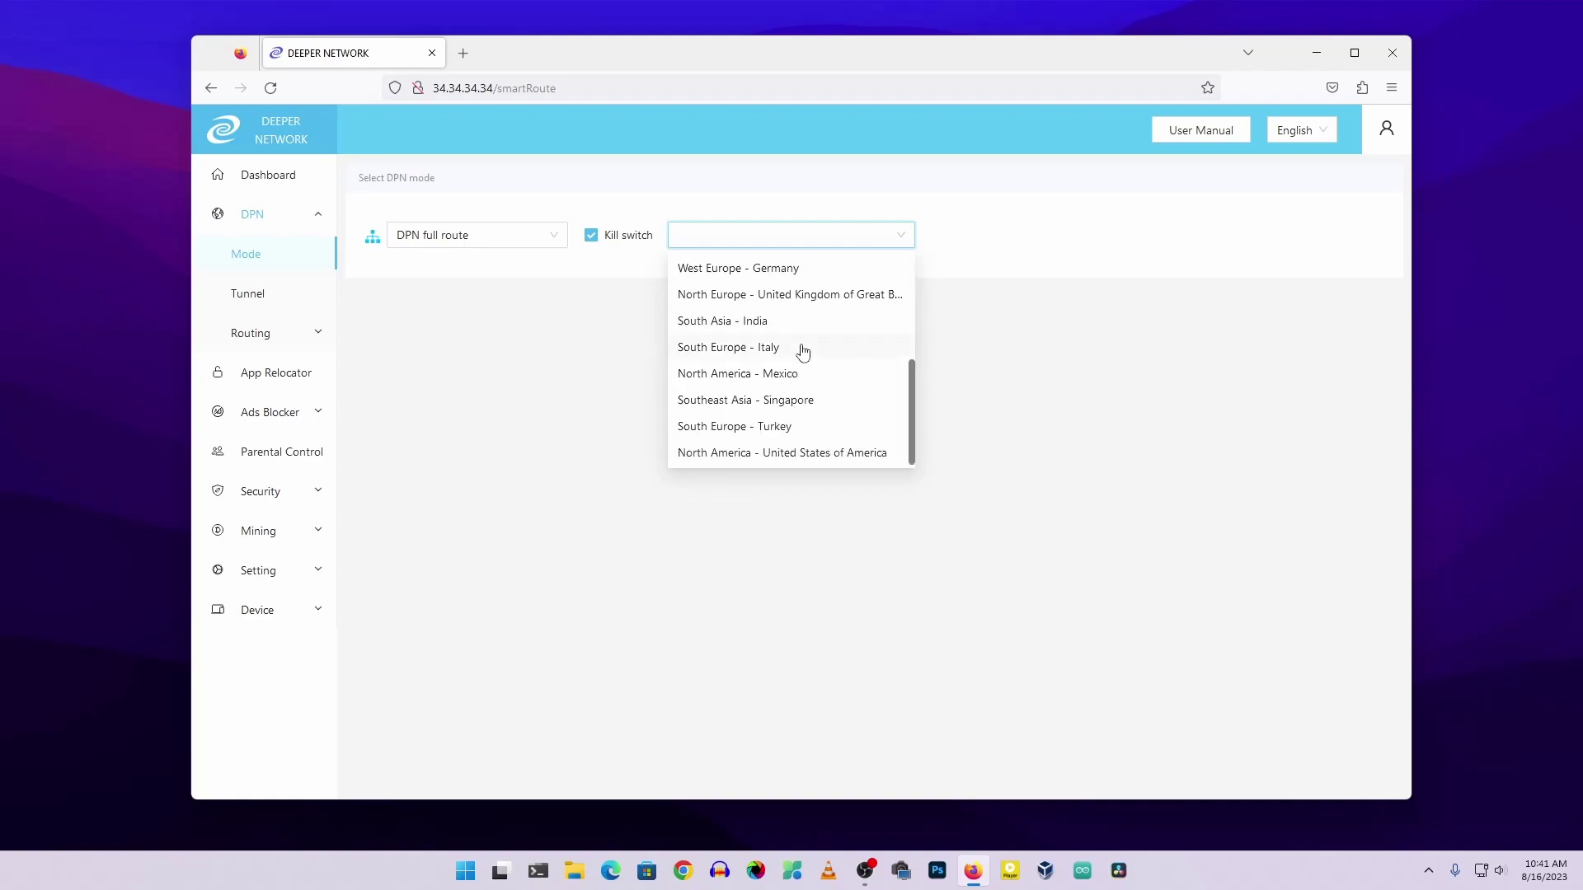
pyautogui.click(809, 456)
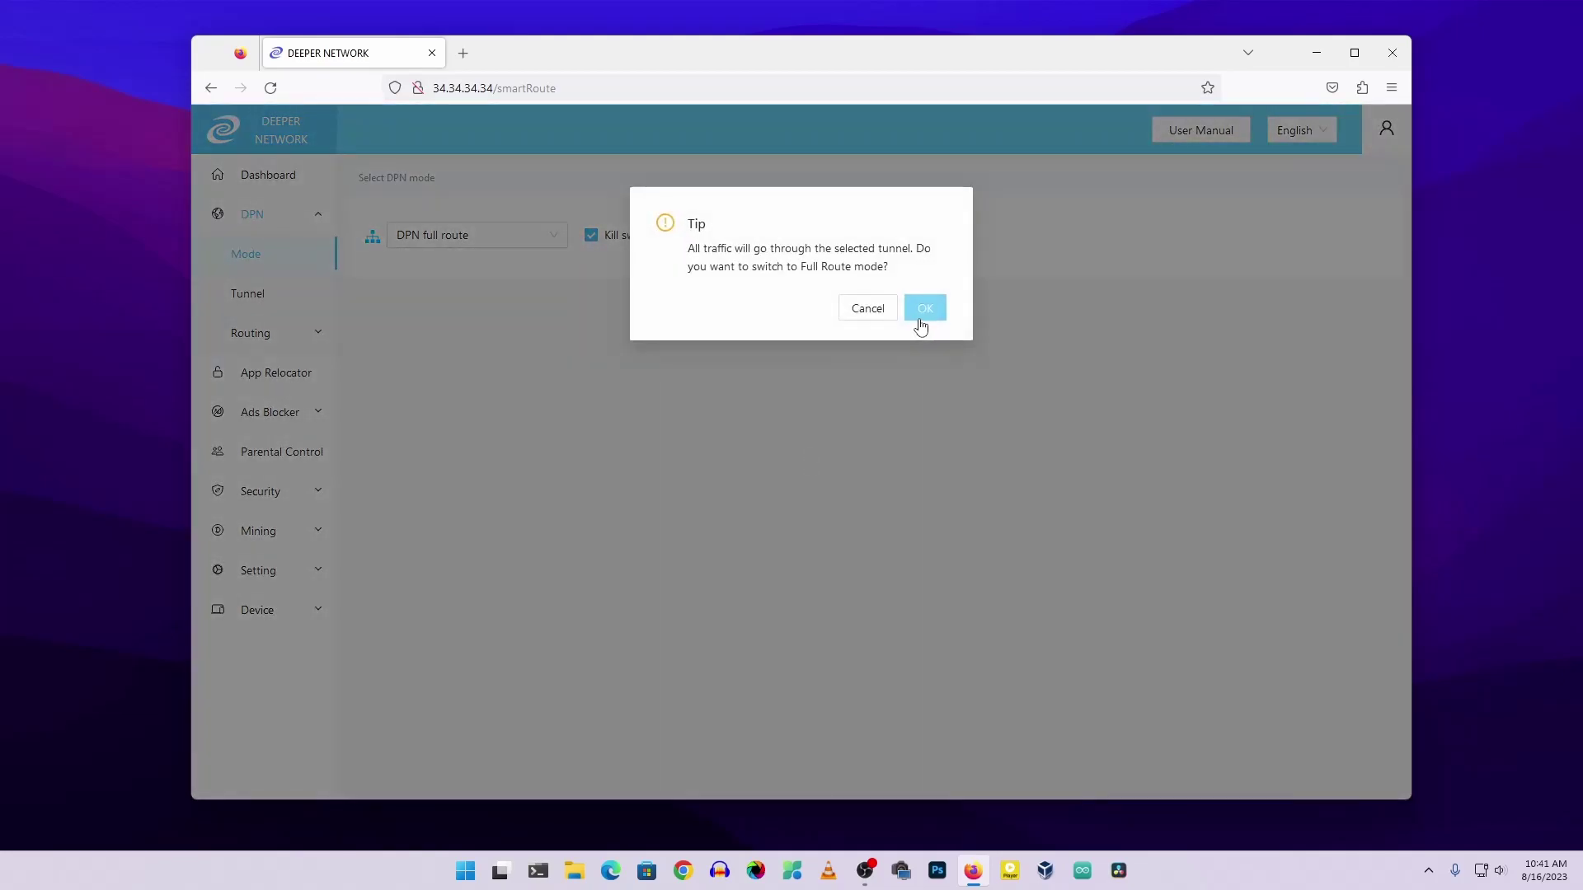
pyautogui.click(923, 311)
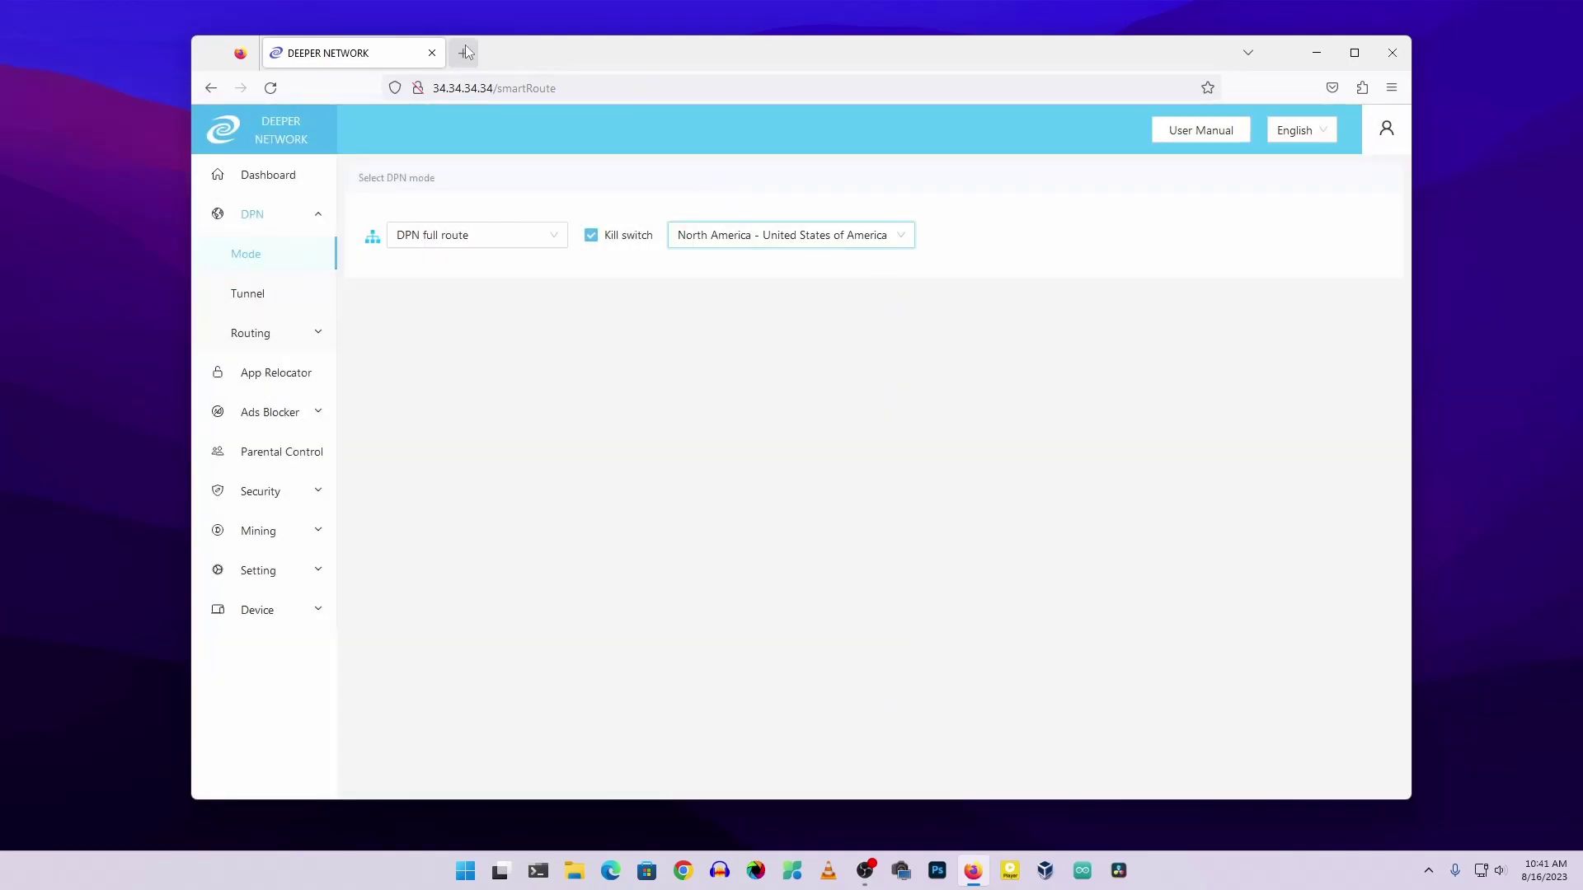
pyautogui.click(470, 52)
pyautogui.write('whatismyip')
pyautogui.press('Return')
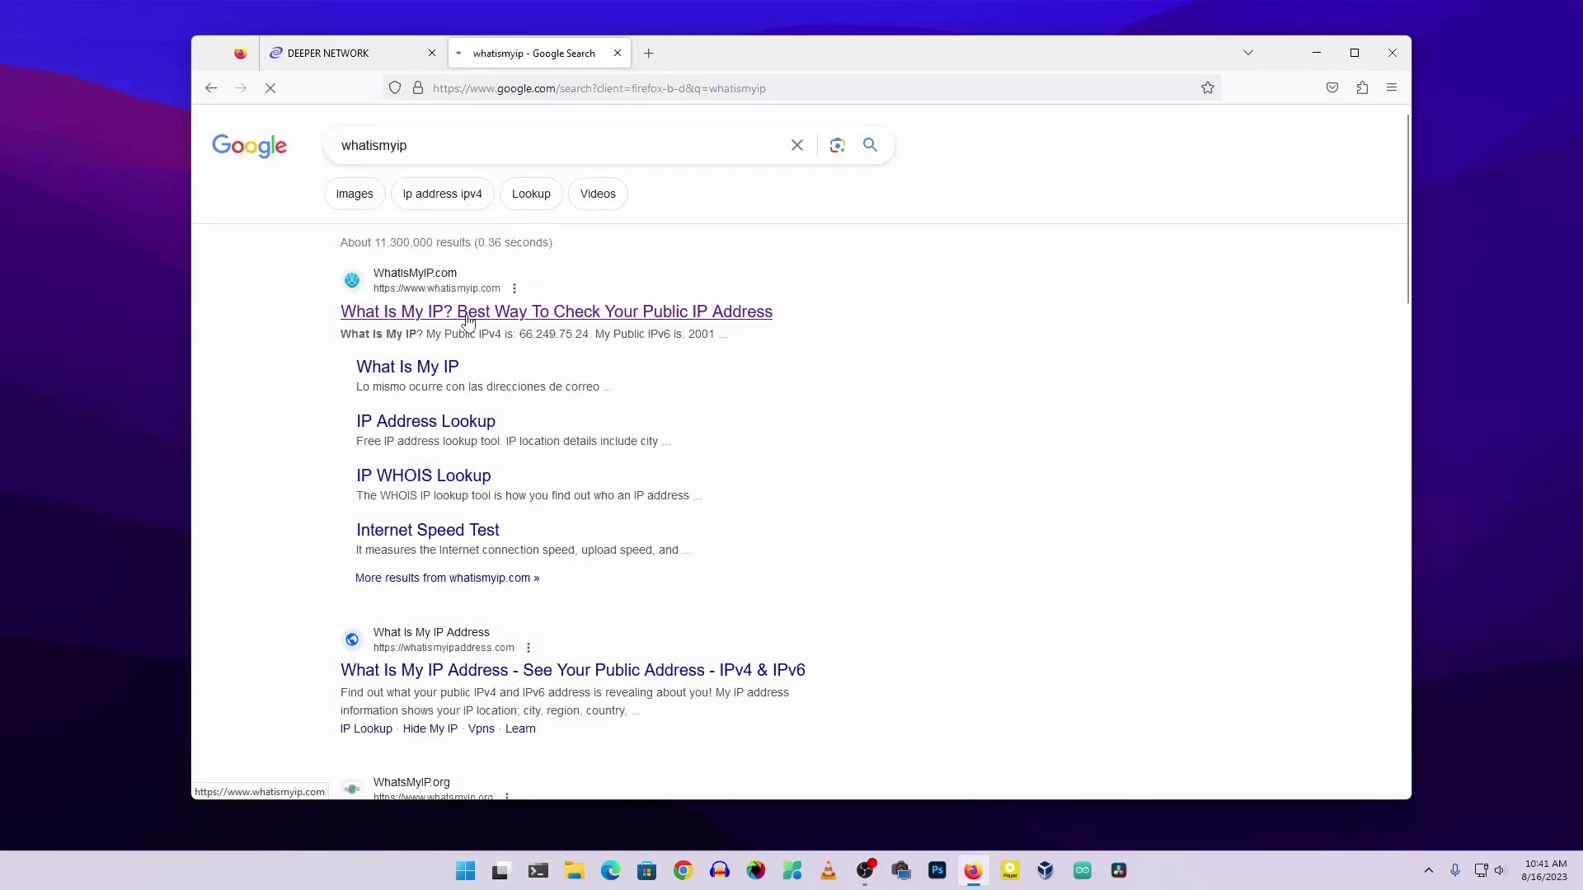
pyautogui.click(468, 313)
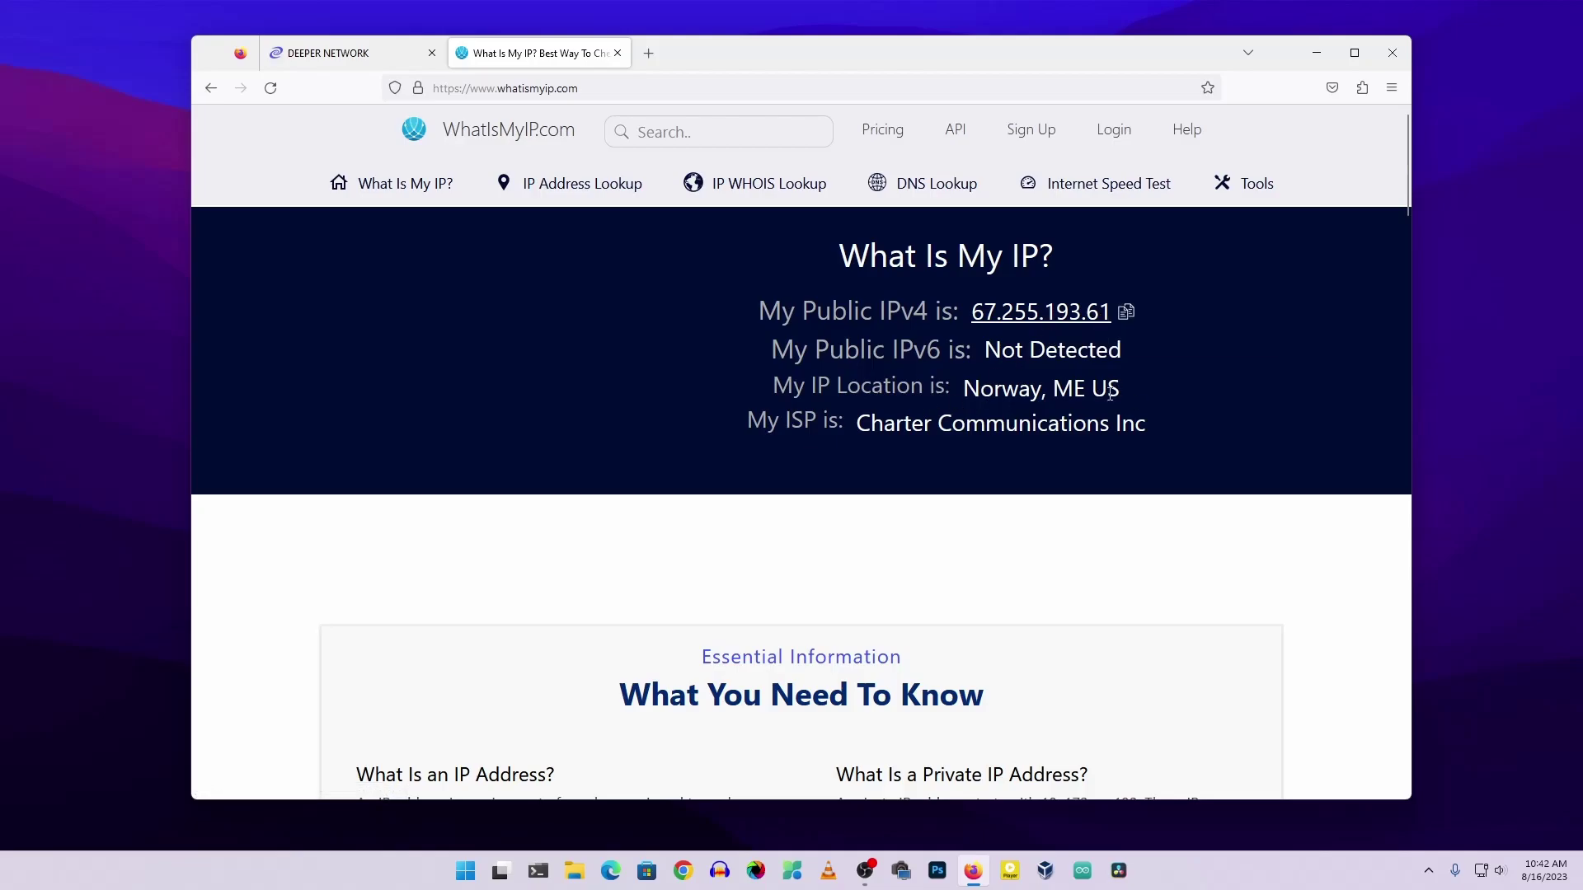
pyautogui.hotkey('ctrl', 'w')
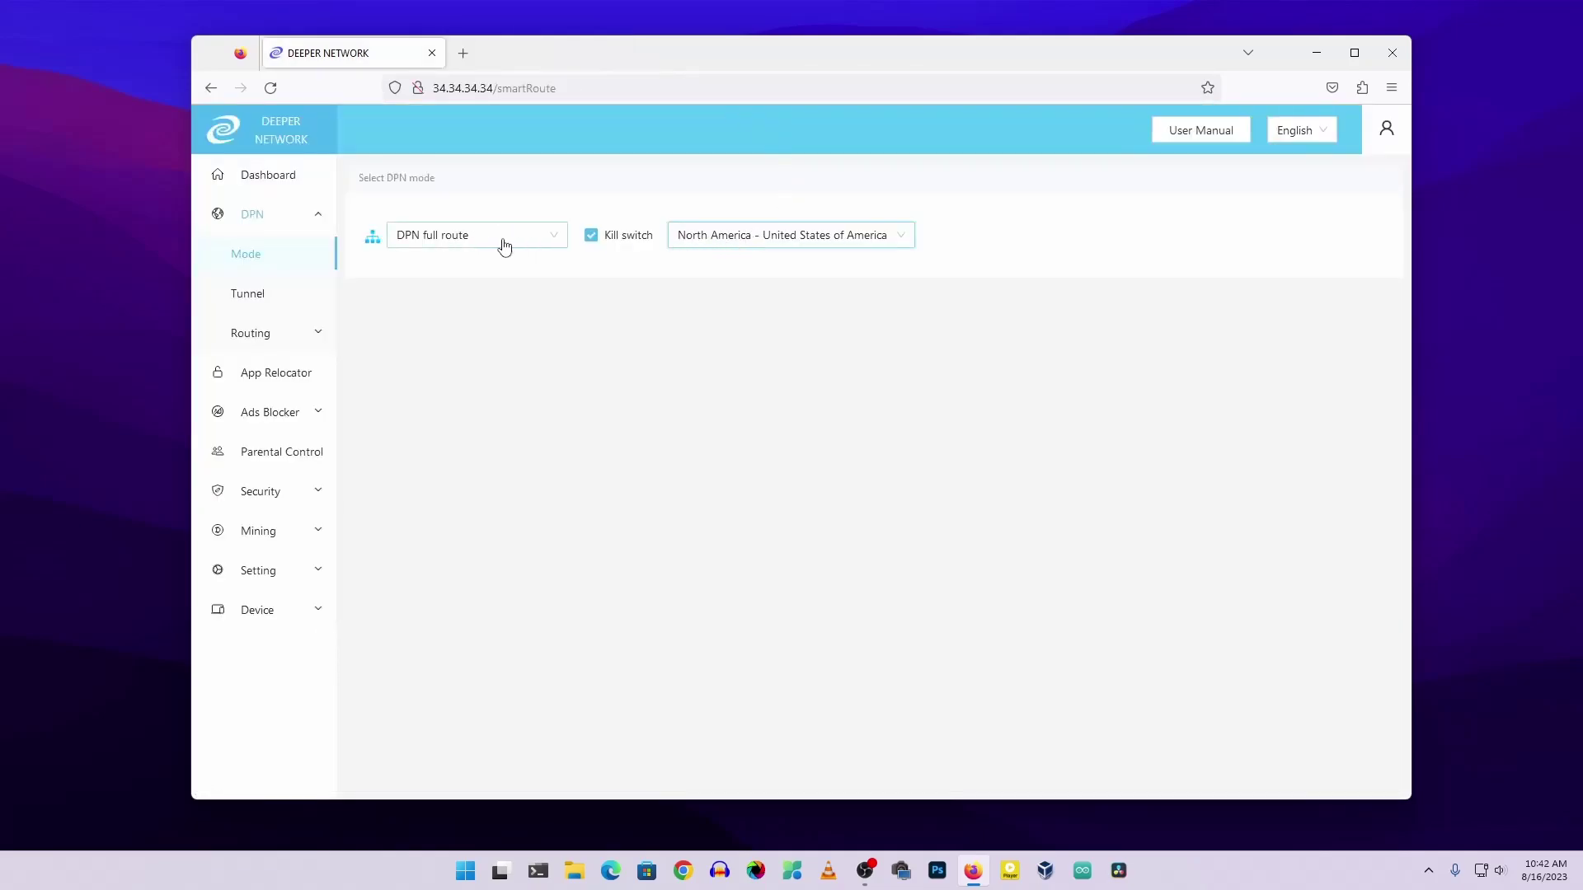
# Go to the DPN Tunnel page and tick the United Kingdom tunnel row
pyautogui.click(857, 247)
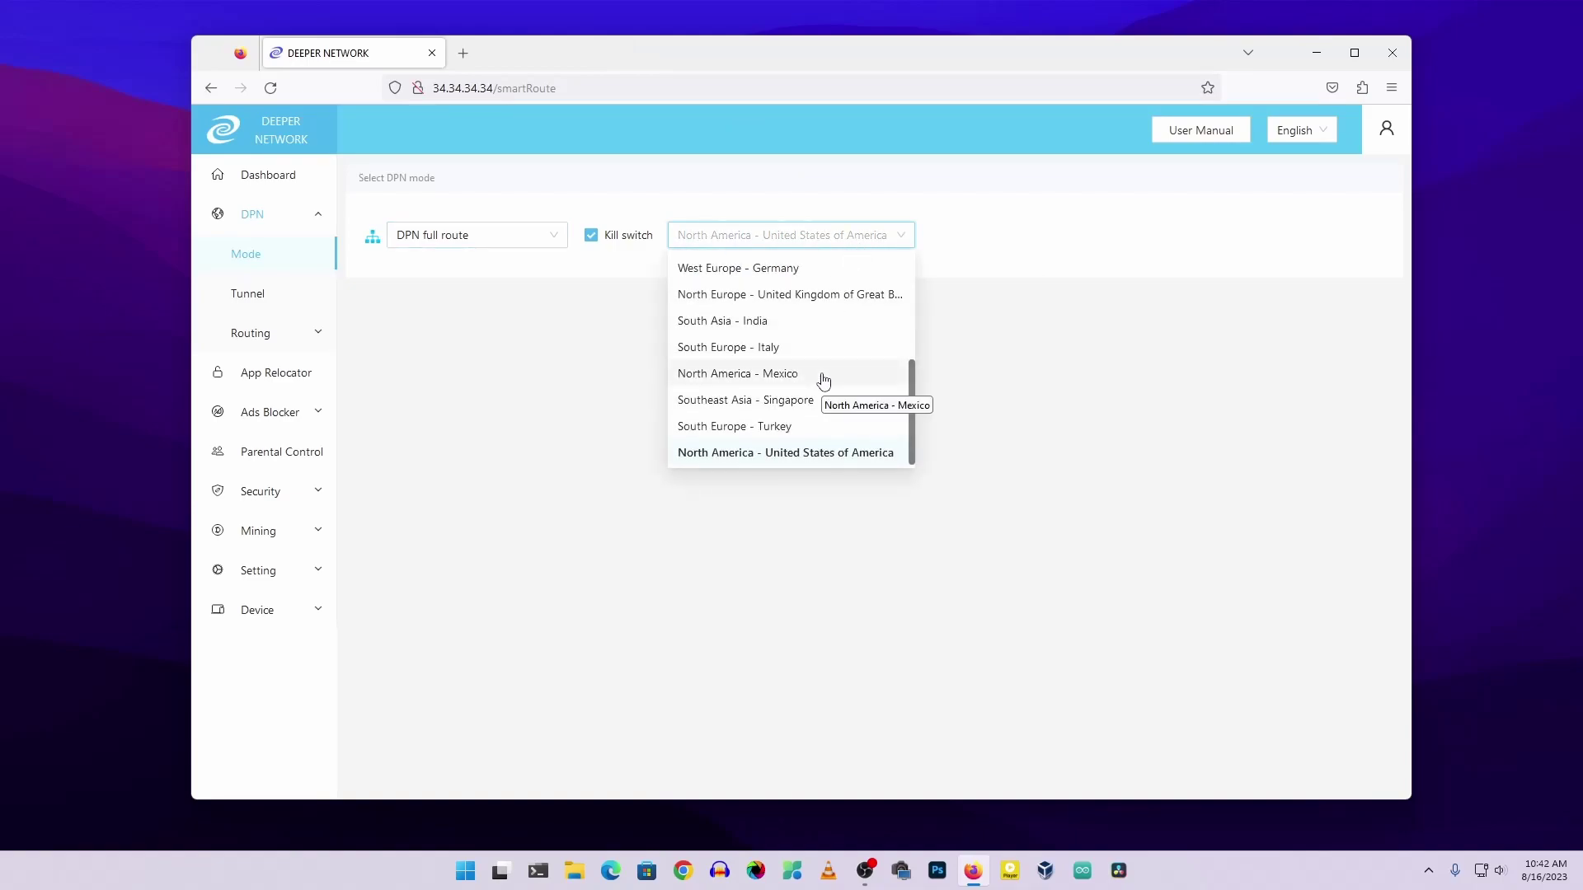
pyautogui.click(1037, 399)
pyautogui.click(247, 294)
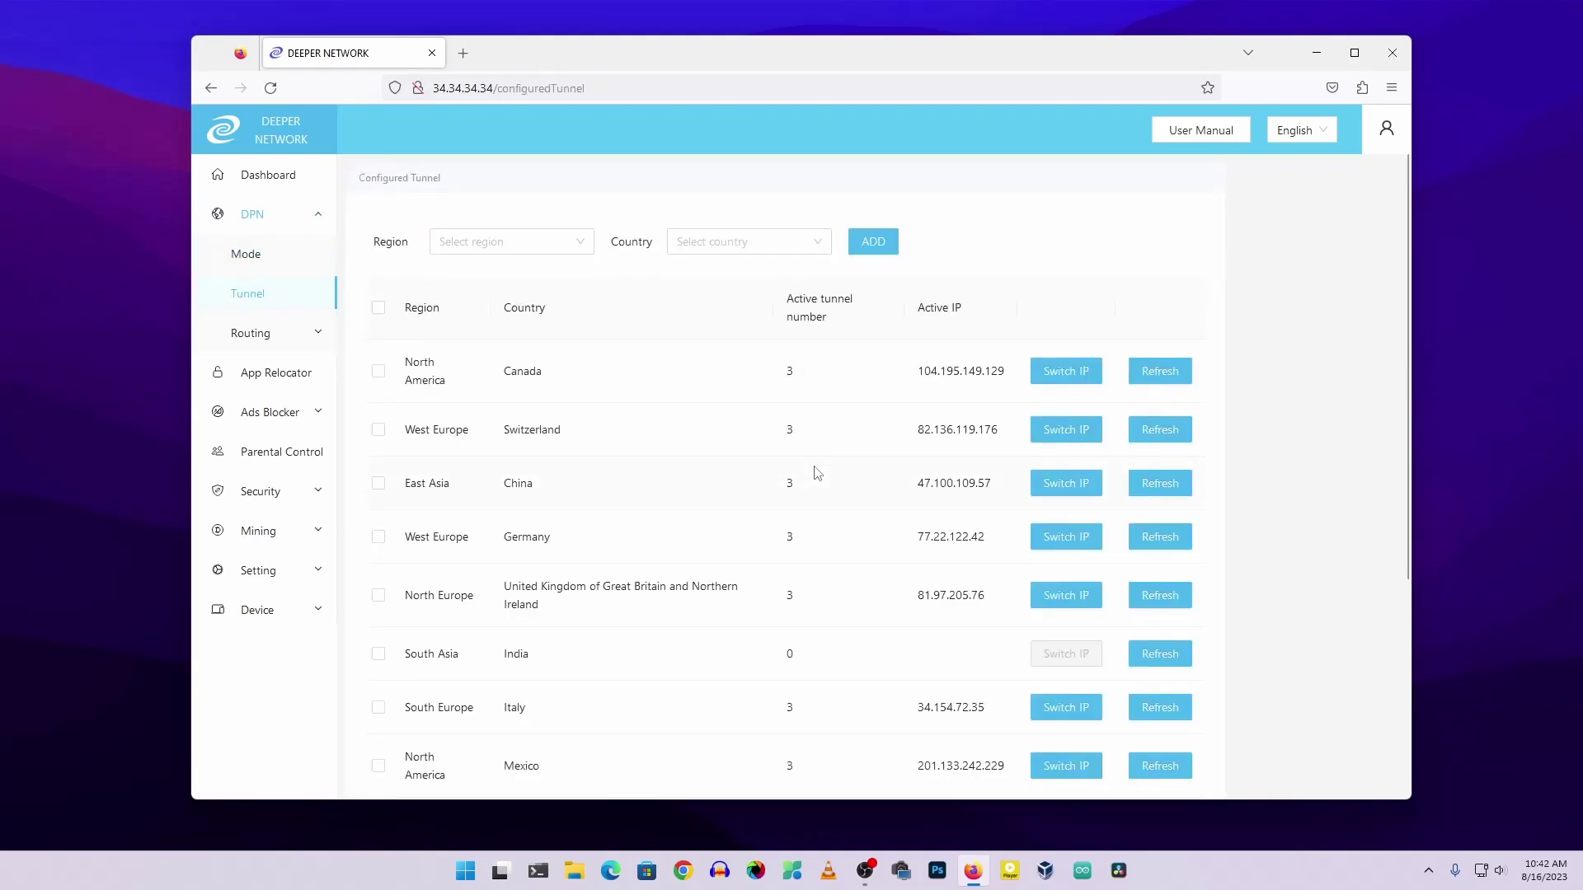
pyautogui.scroll(-4, 733, 488)
pyautogui.scroll(4, 730, 527)
pyautogui.scroll(-2, 682, 484)
pyautogui.click(379, 454)
pyautogui.scroll(2, 385, 464)
# Add an East Asia – Japan tunnel and check that it appears in the tunnel list
pyautogui.click(590, 241)
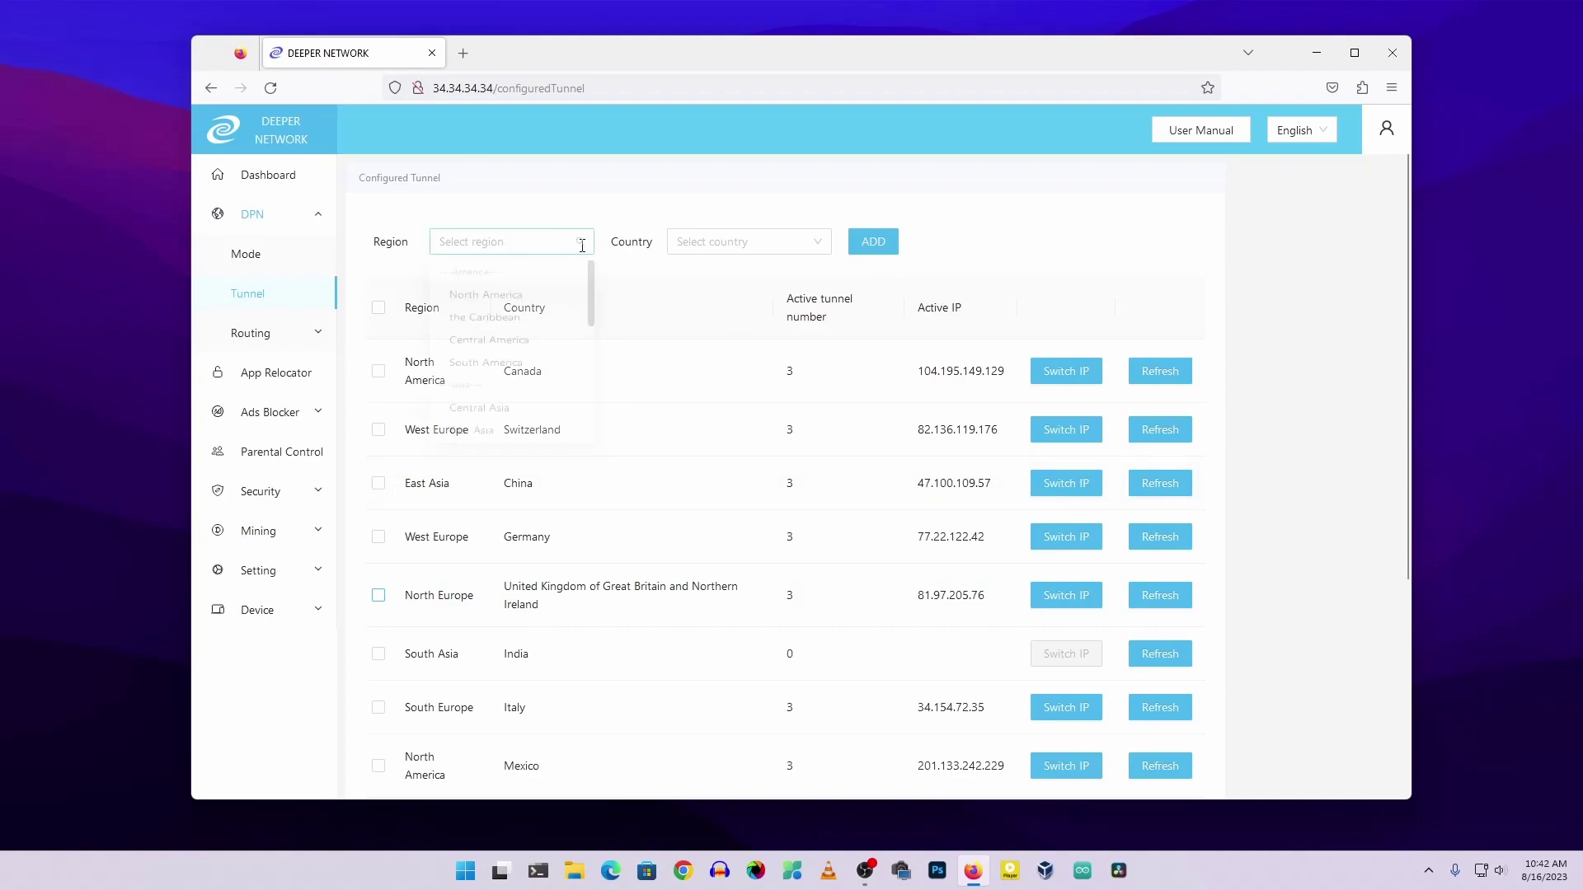
pyautogui.scroll(-1, 523, 446)
pyautogui.scroll(-3, 523, 446)
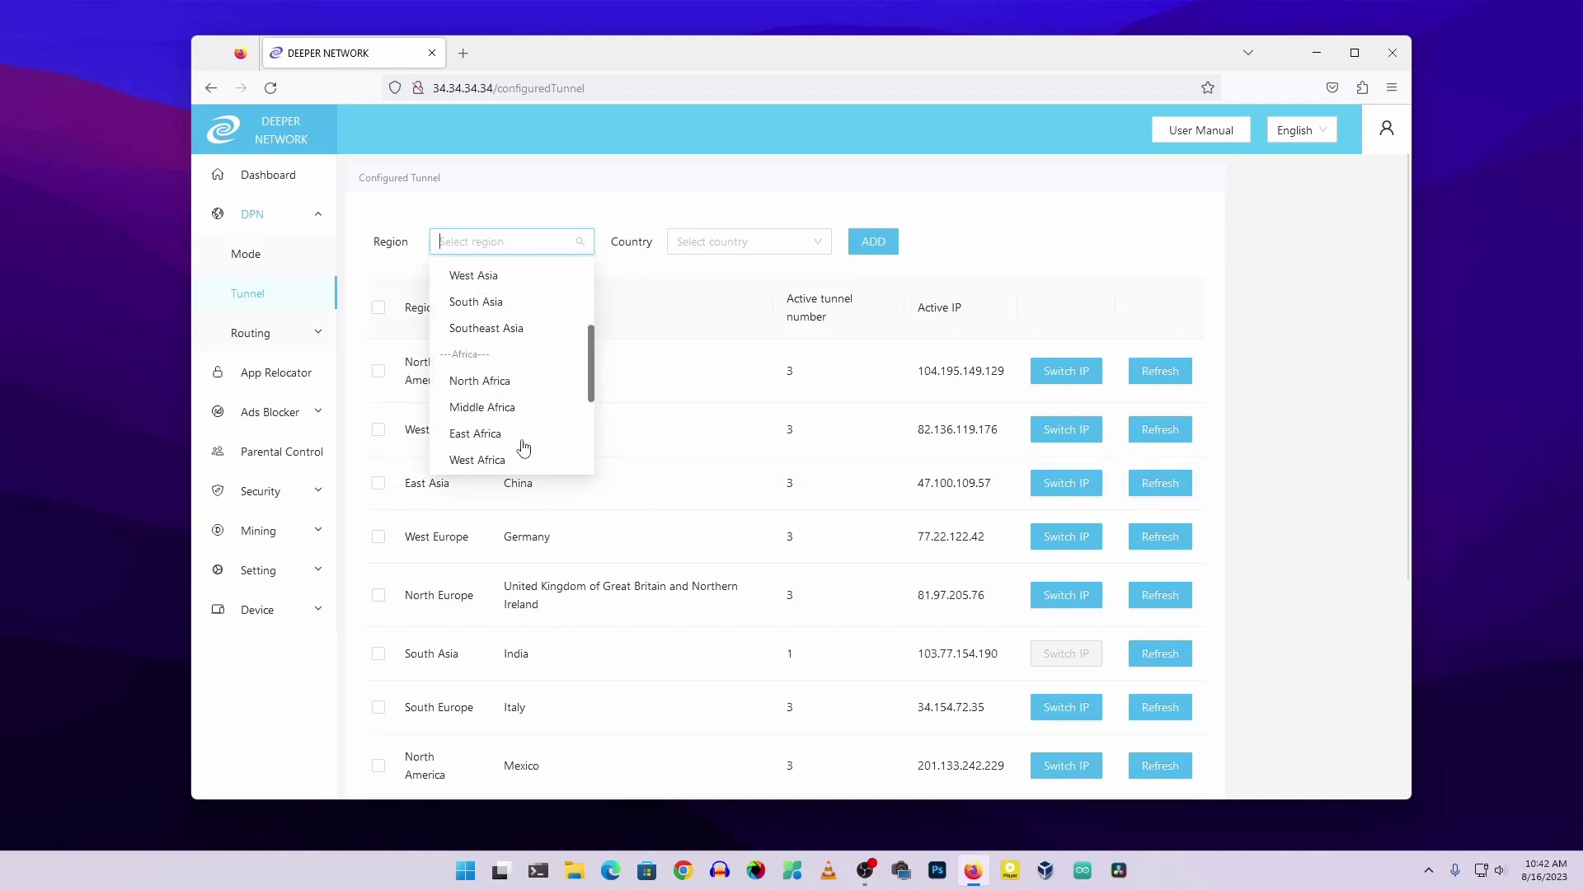
pyautogui.scroll(3, 523, 446)
pyautogui.click(495, 455)
pyautogui.click(815, 244)
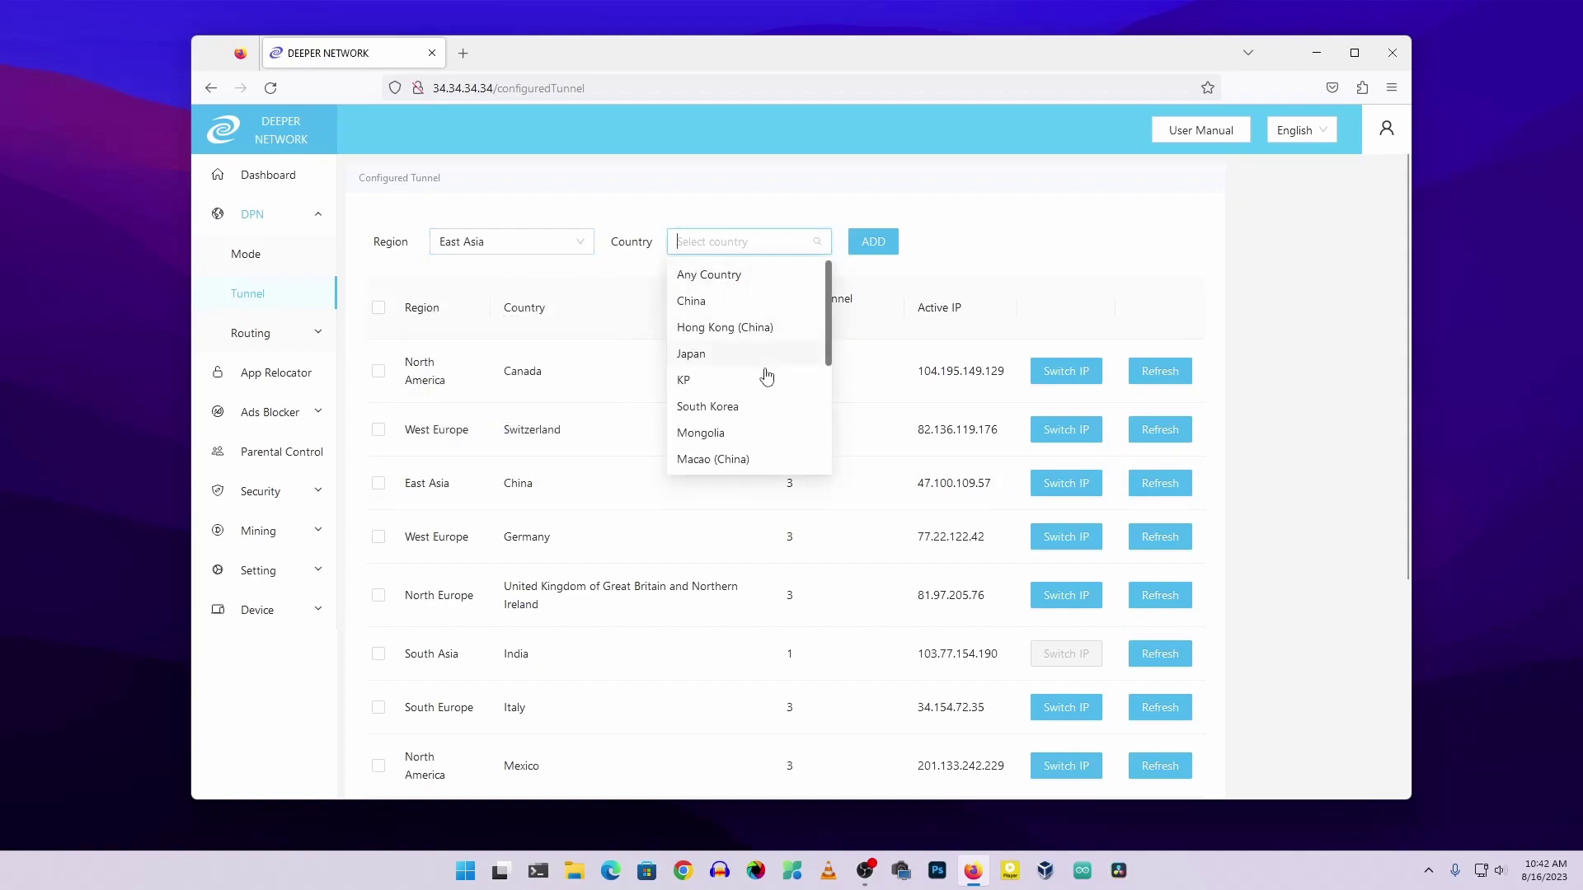
pyautogui.scroll(-1, 759, 440)
pyautogui.scroll(1, 736, 446)
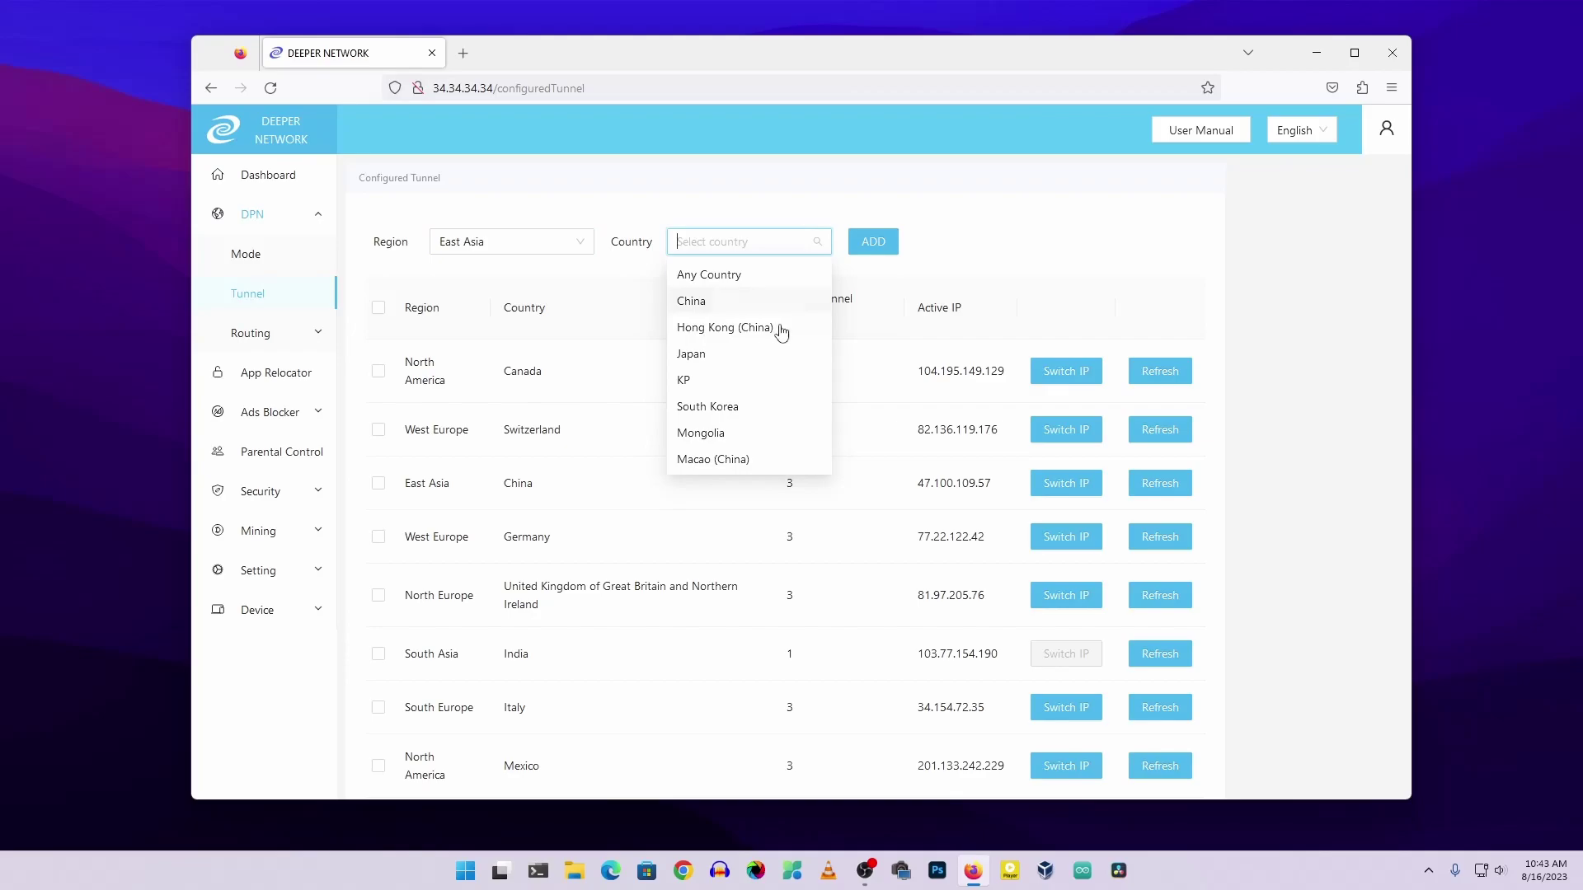
pyautogui.click(704, 355)
pyautogui.click(873, 241)
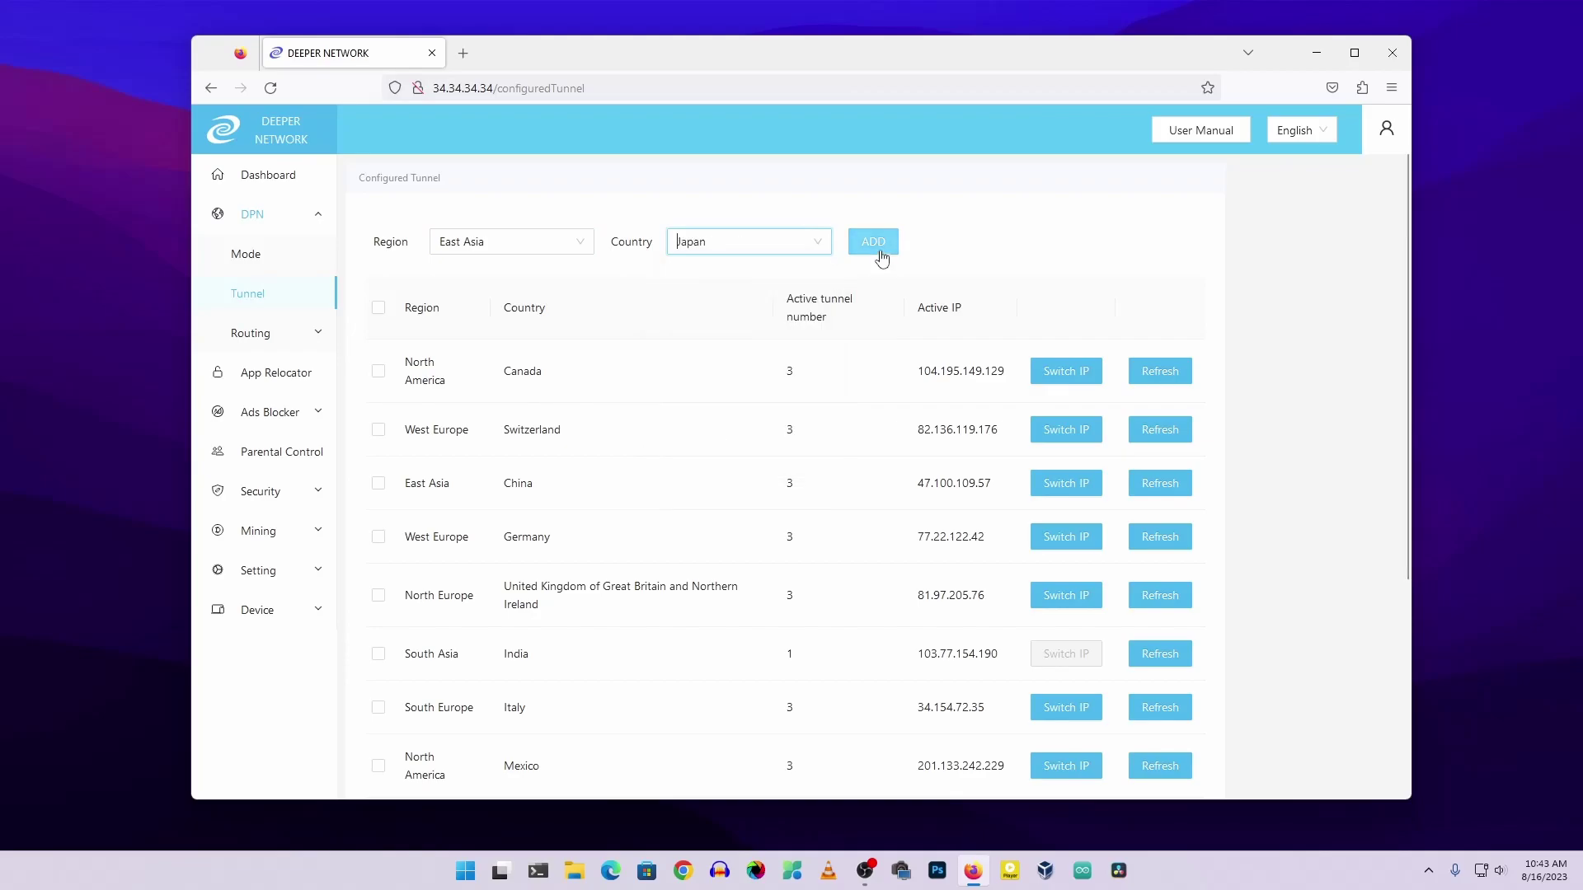
pyautogui.scroll(-3, 732, 527)
pyautogui.scroll(-2, 488, 431)
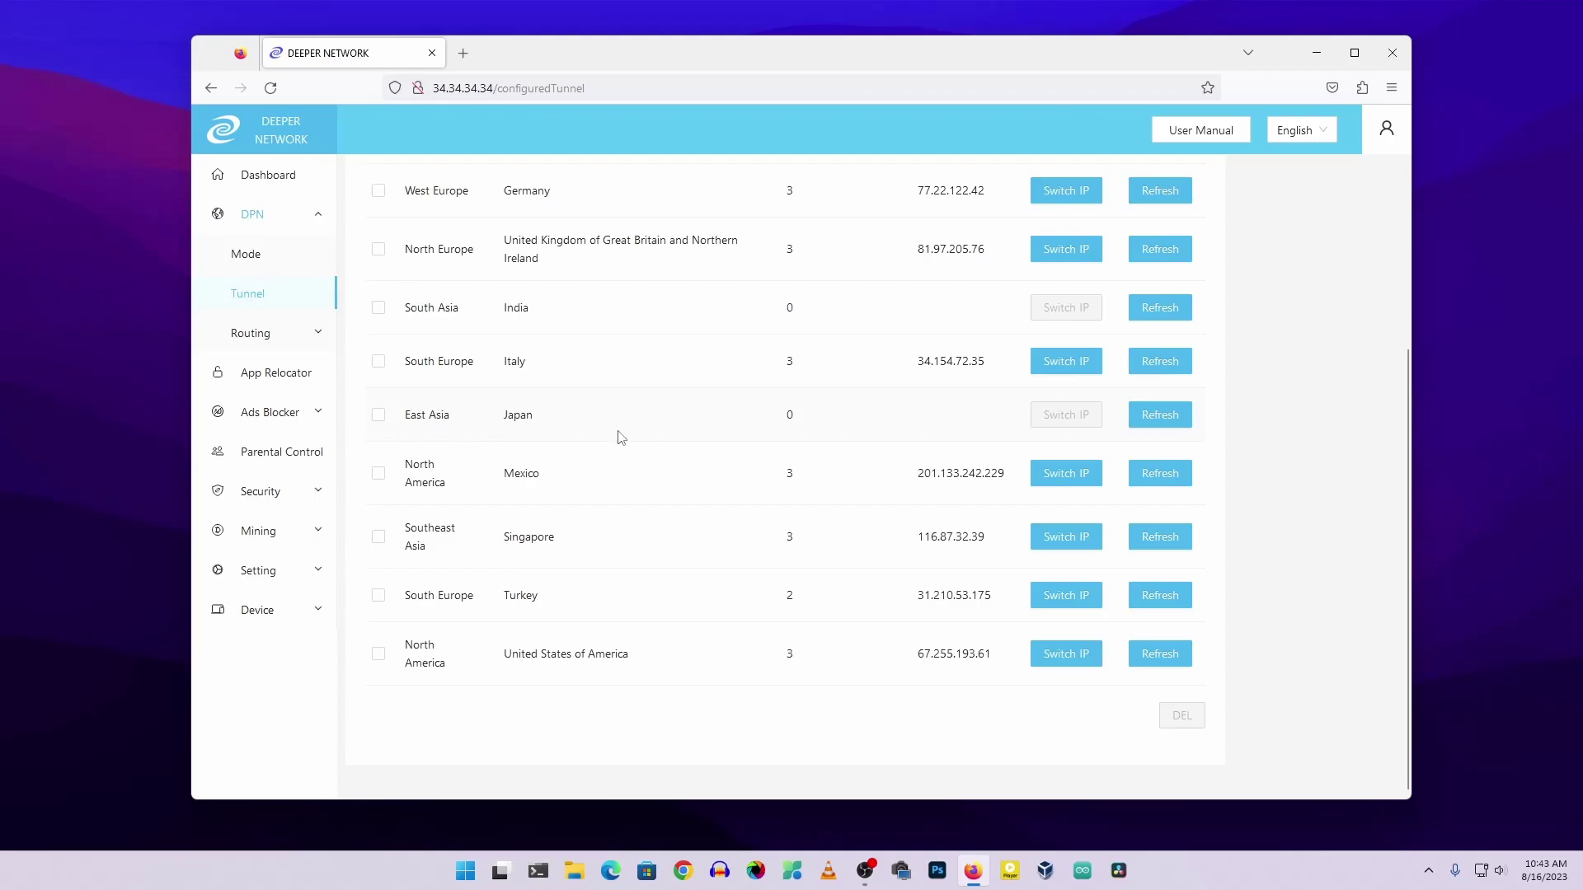
pyautogui.scroll(5, 806, 434)
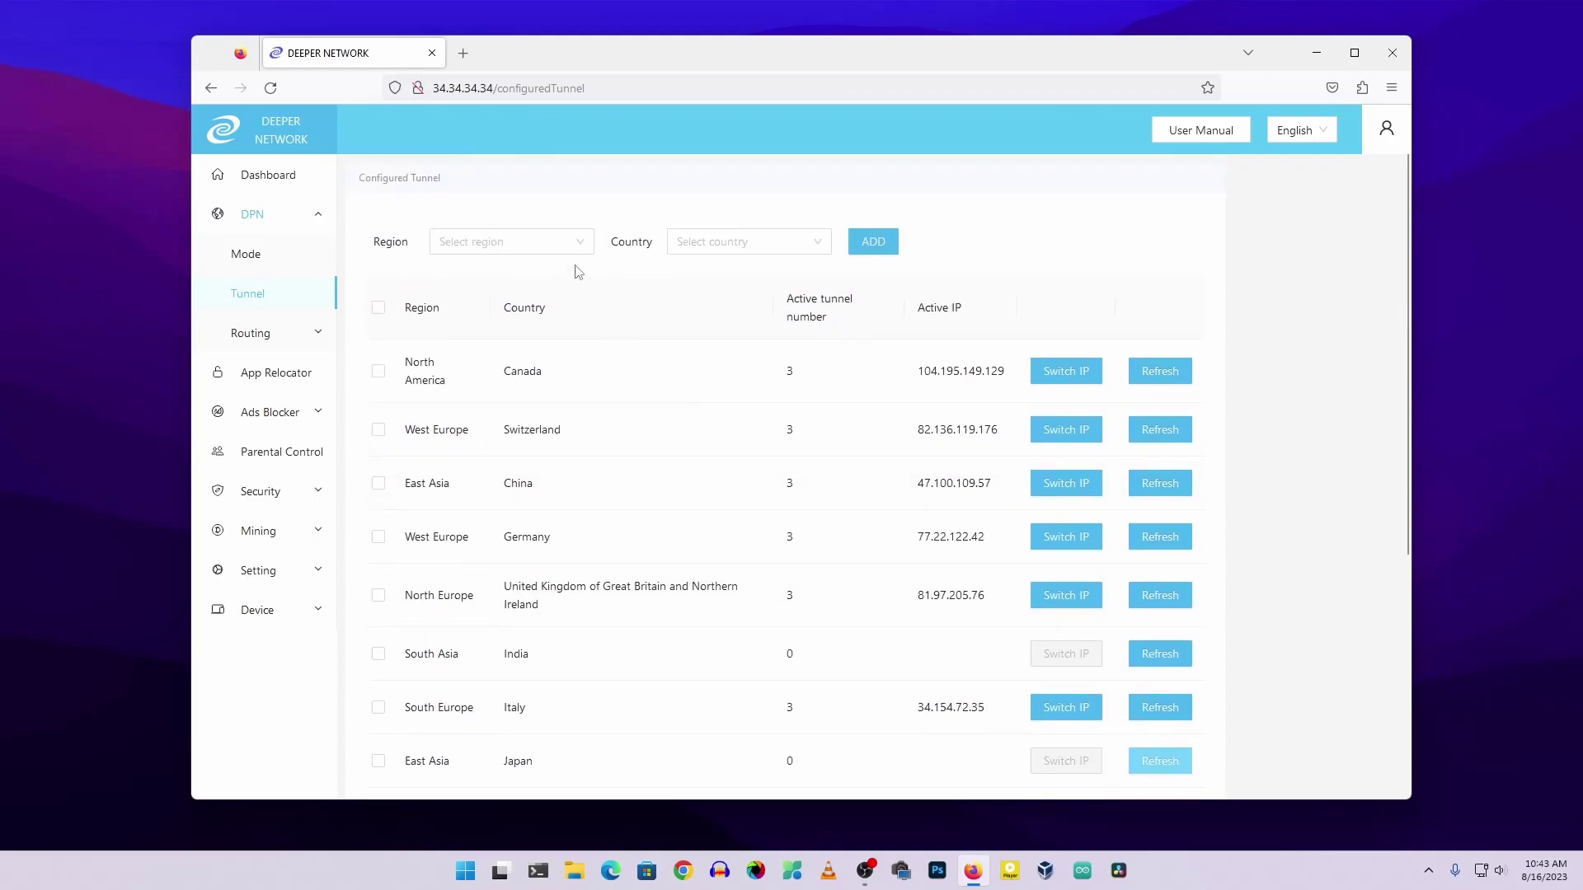
# Switch the China tunnel's IP, getting the new active IP 116.76.19.204
pyautogui.click(588, 243)
pyautogui.click(587, 245)
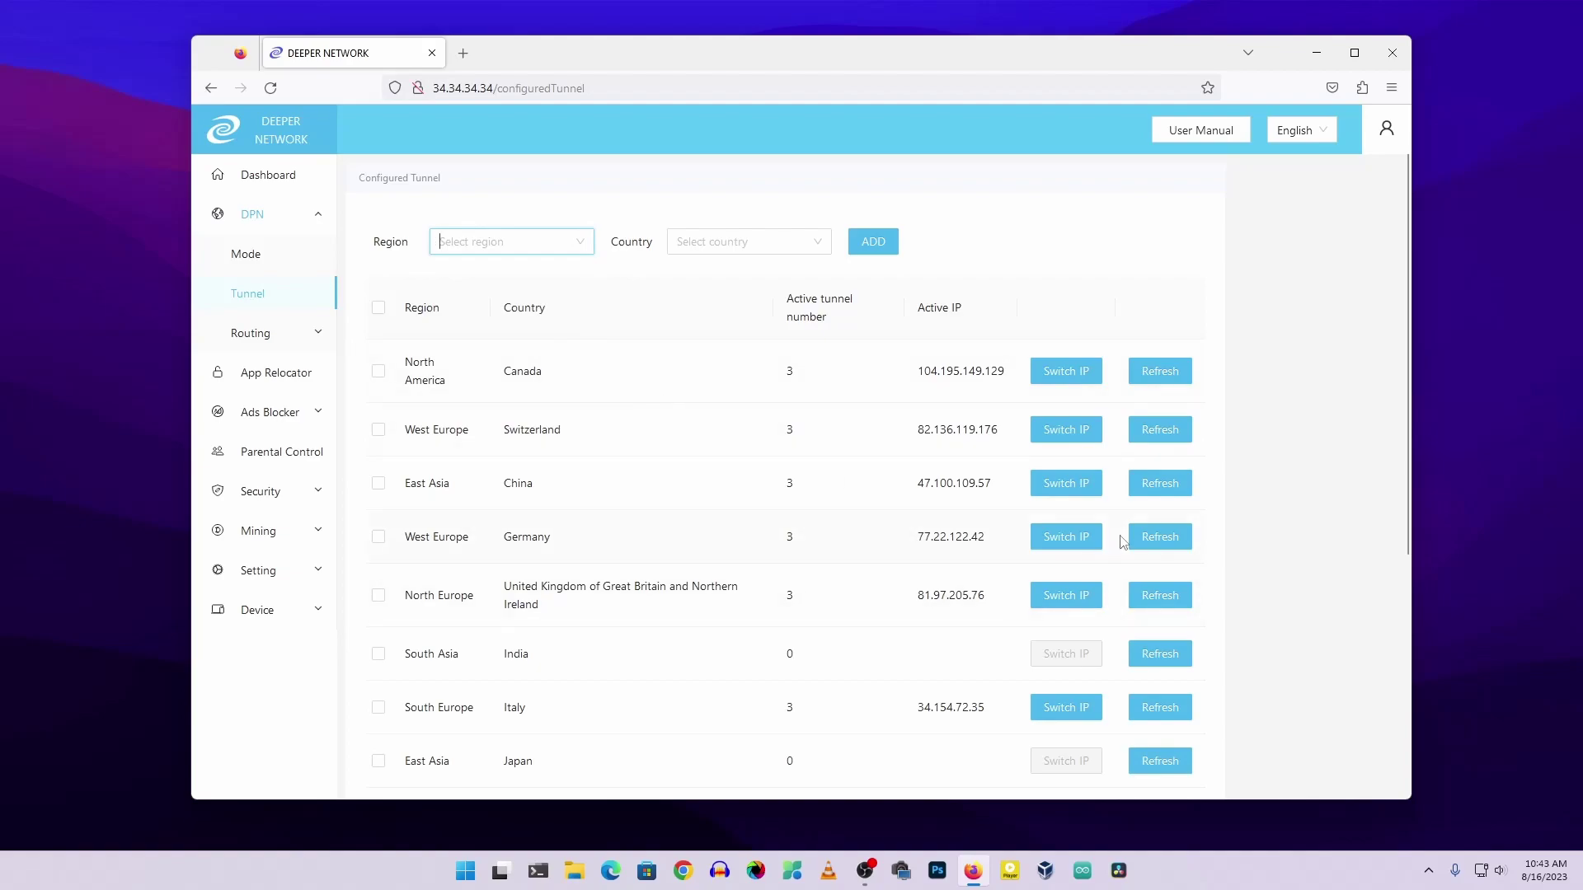
pyautogui.click(1075, 486)
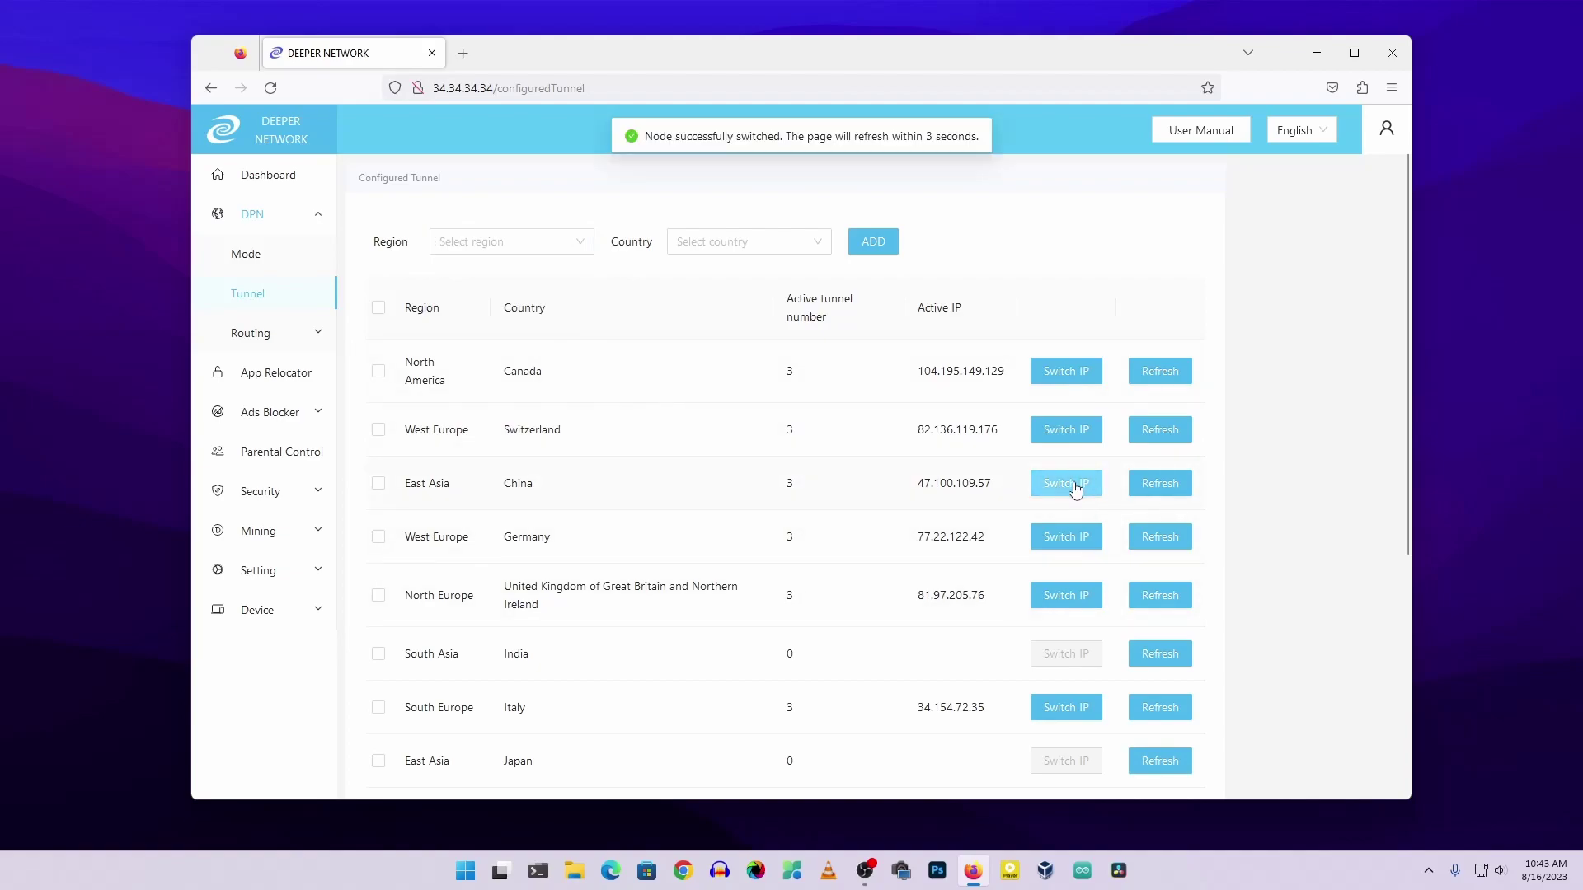
pyautogui.moveTo(917, 485); pyautogui.dragTo(997, 487)
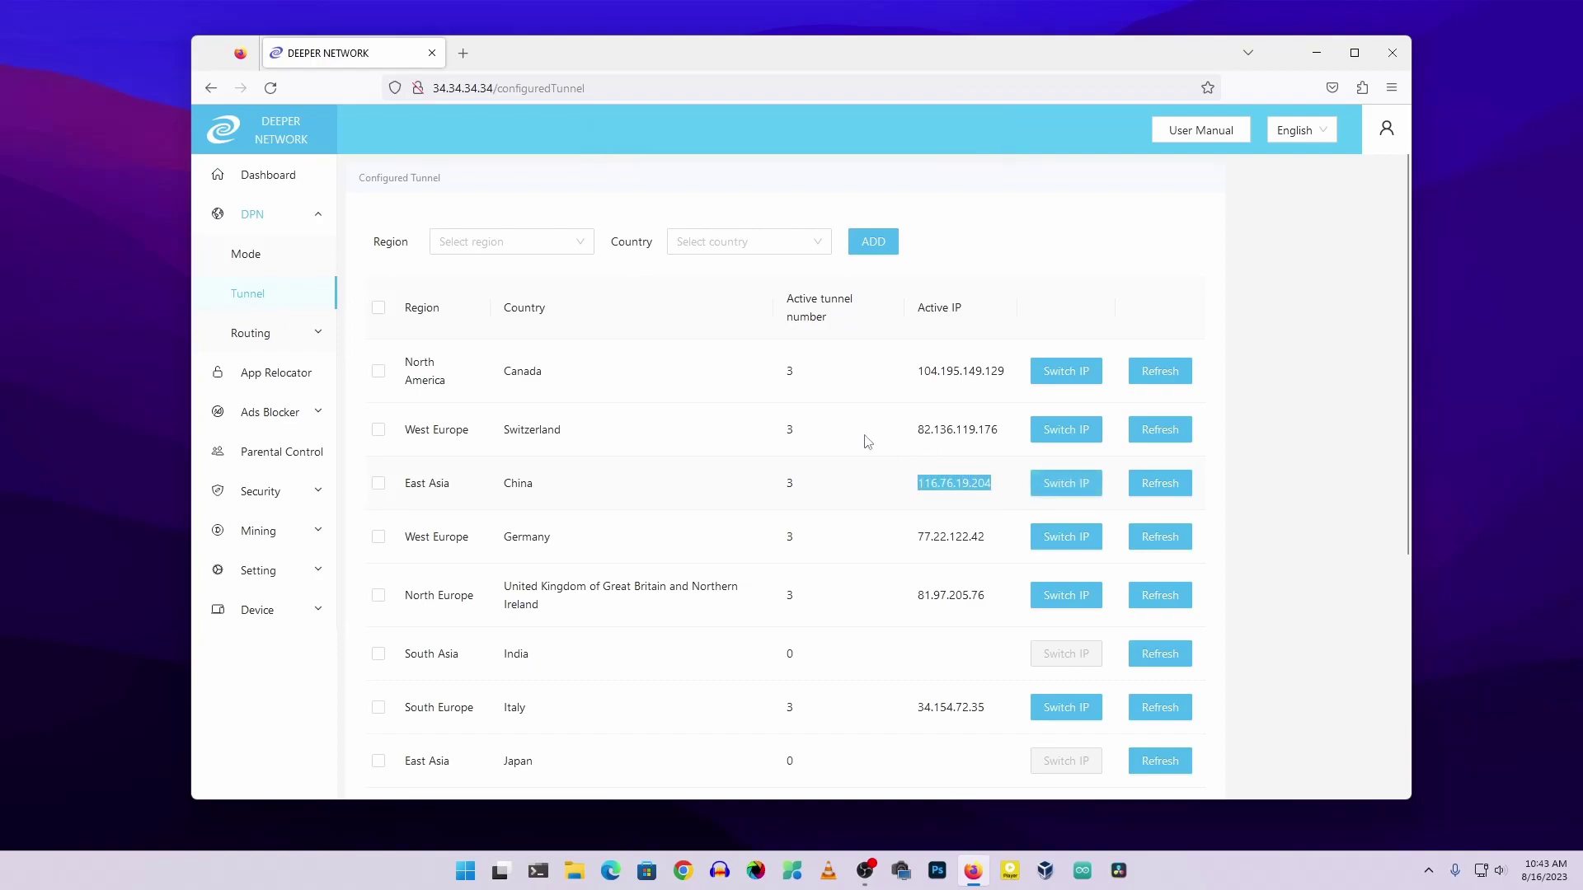
# Check the DPN Mode country list stays on United States, then return to the tunnel list
pyautogui.click(247, 256)
pyautogui.click(771, 245)
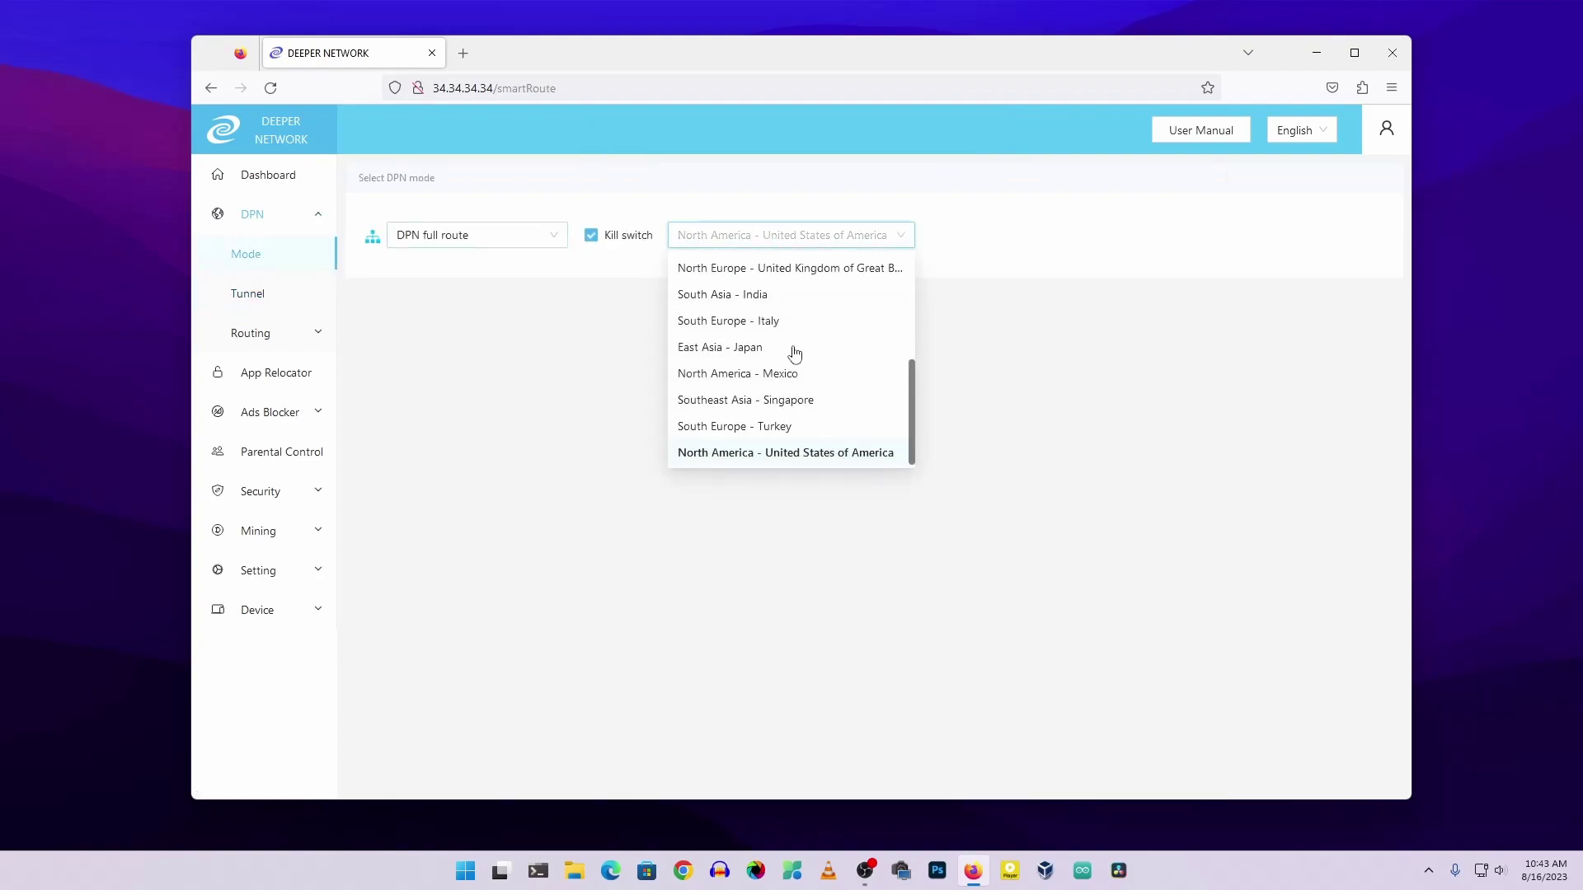
pyautogui.click(498, 347)
pyautogui.click(247, 294)
pyautogui.click(255, 334)
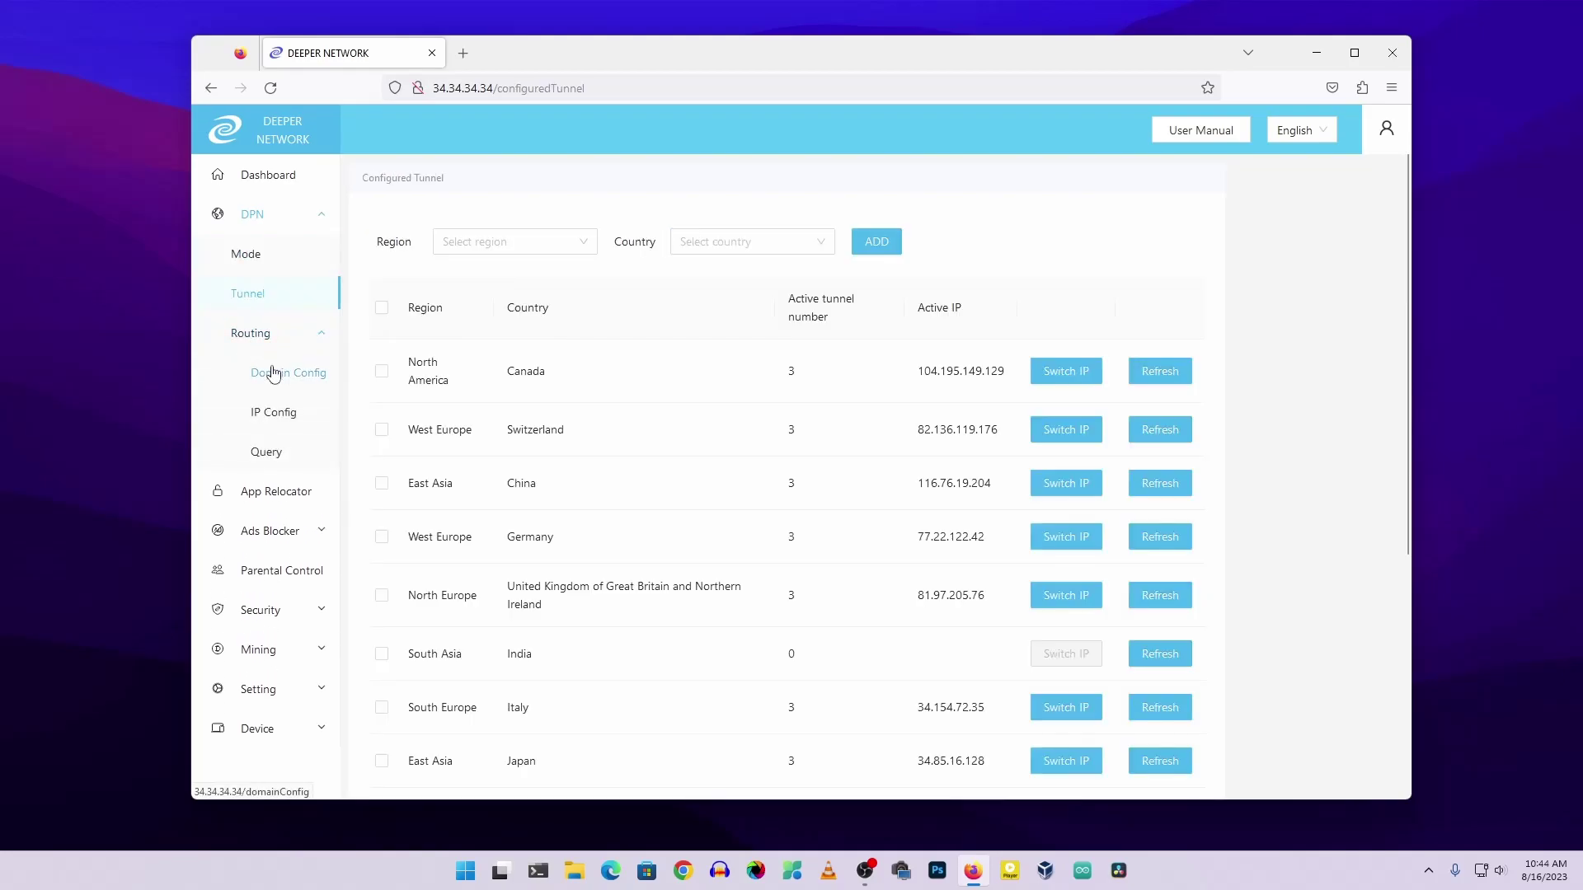
# Check the Domain Config routing list, then go back to the DPN full-route mode page
pyautogui.click(274, 373)
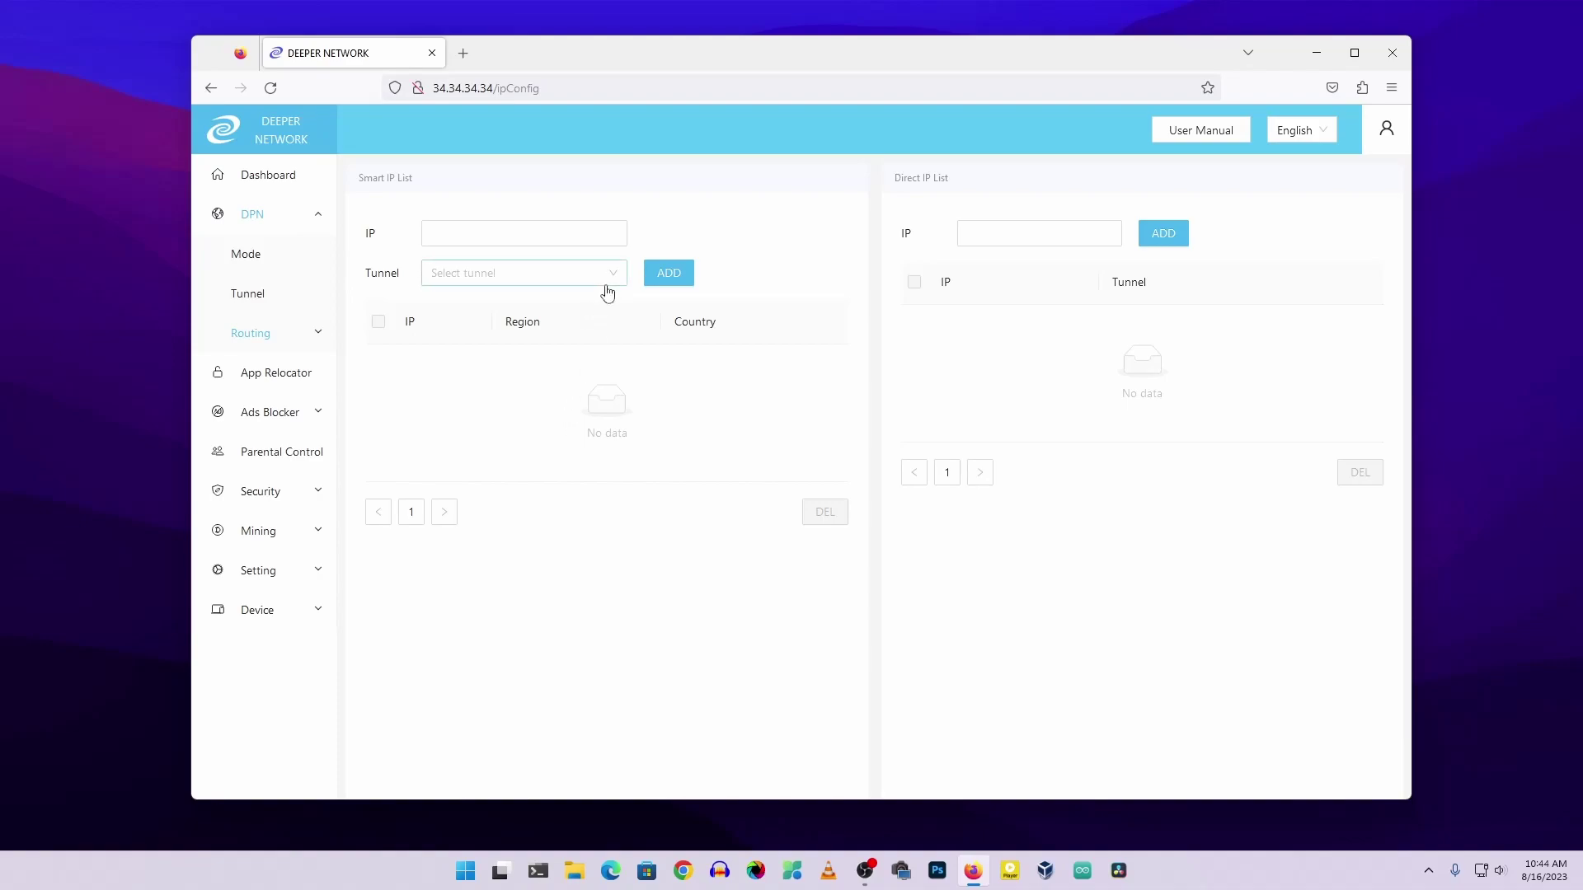
pyautogui.click(318, 221)
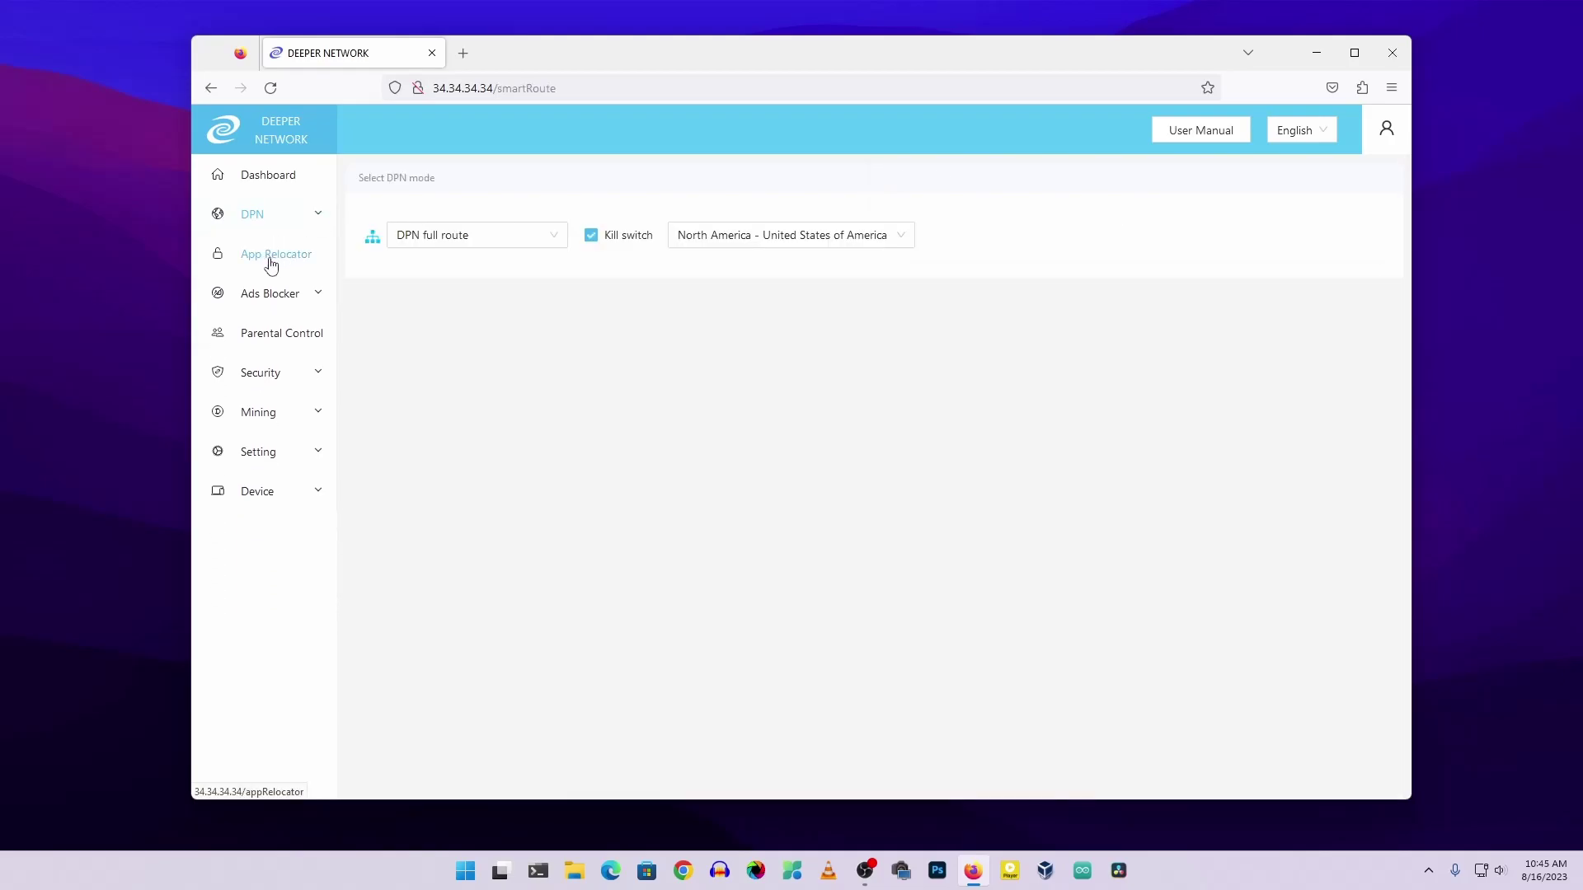
# In App Relocator, look through Netflix's region options without changing them
pyautogui.click(271, 264)
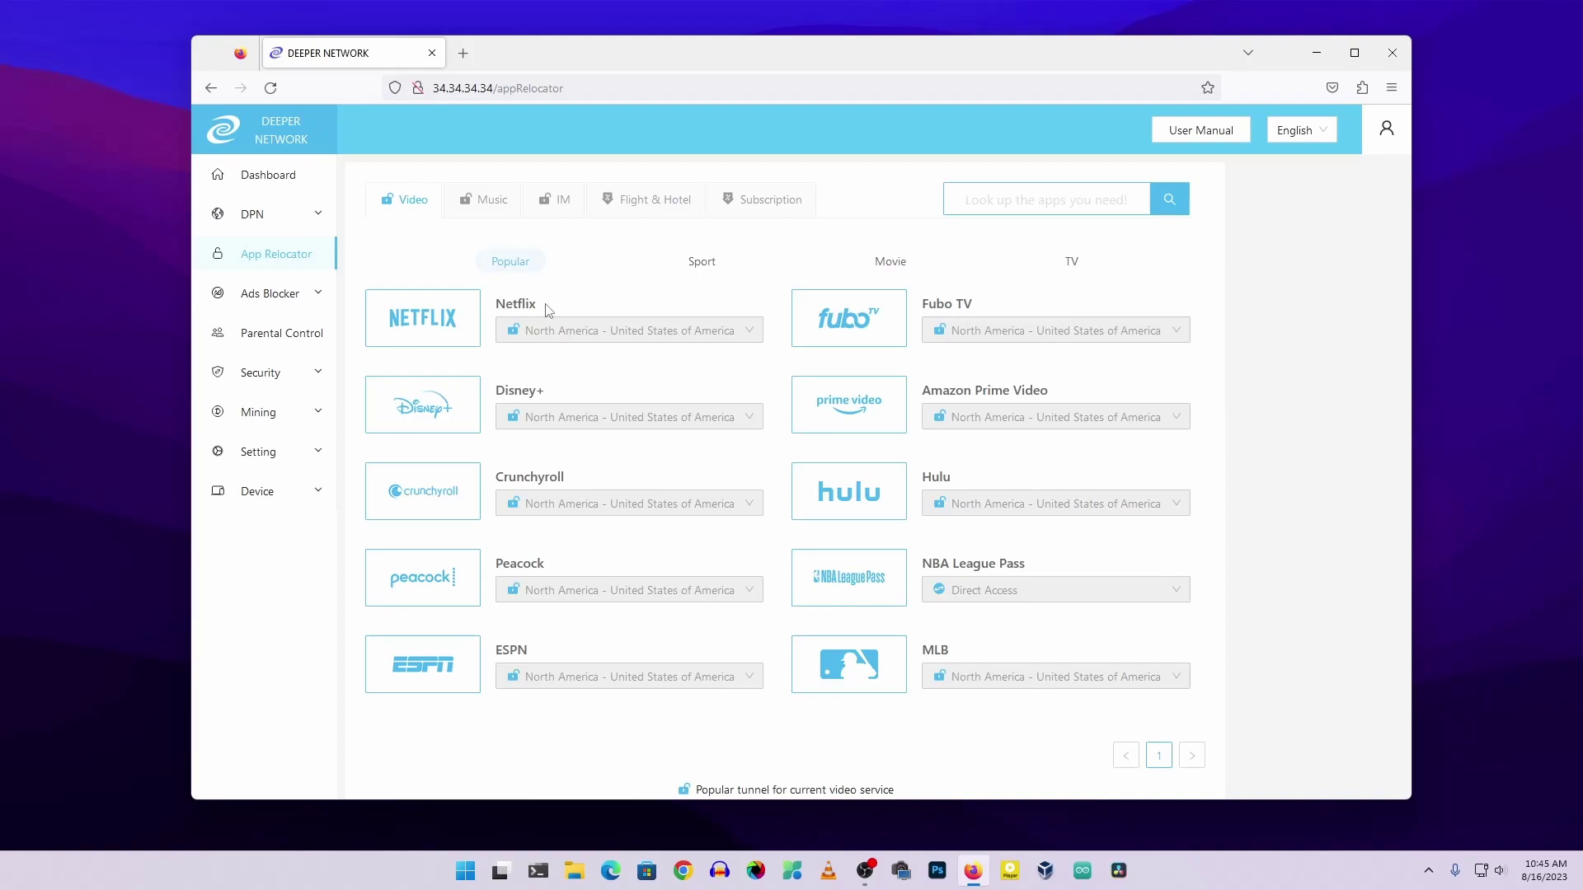
pyautogui.click(581, 334)
pyautogui.scroll(-3, 609, 519)
pyautogui.scroll(3, 610, 515)
pyautogui.click(1335, 620)
# Browse the Music, IM, Flight & Hotel and Subscription service tabs, then return to Video
pyautogui.click(481, 200)
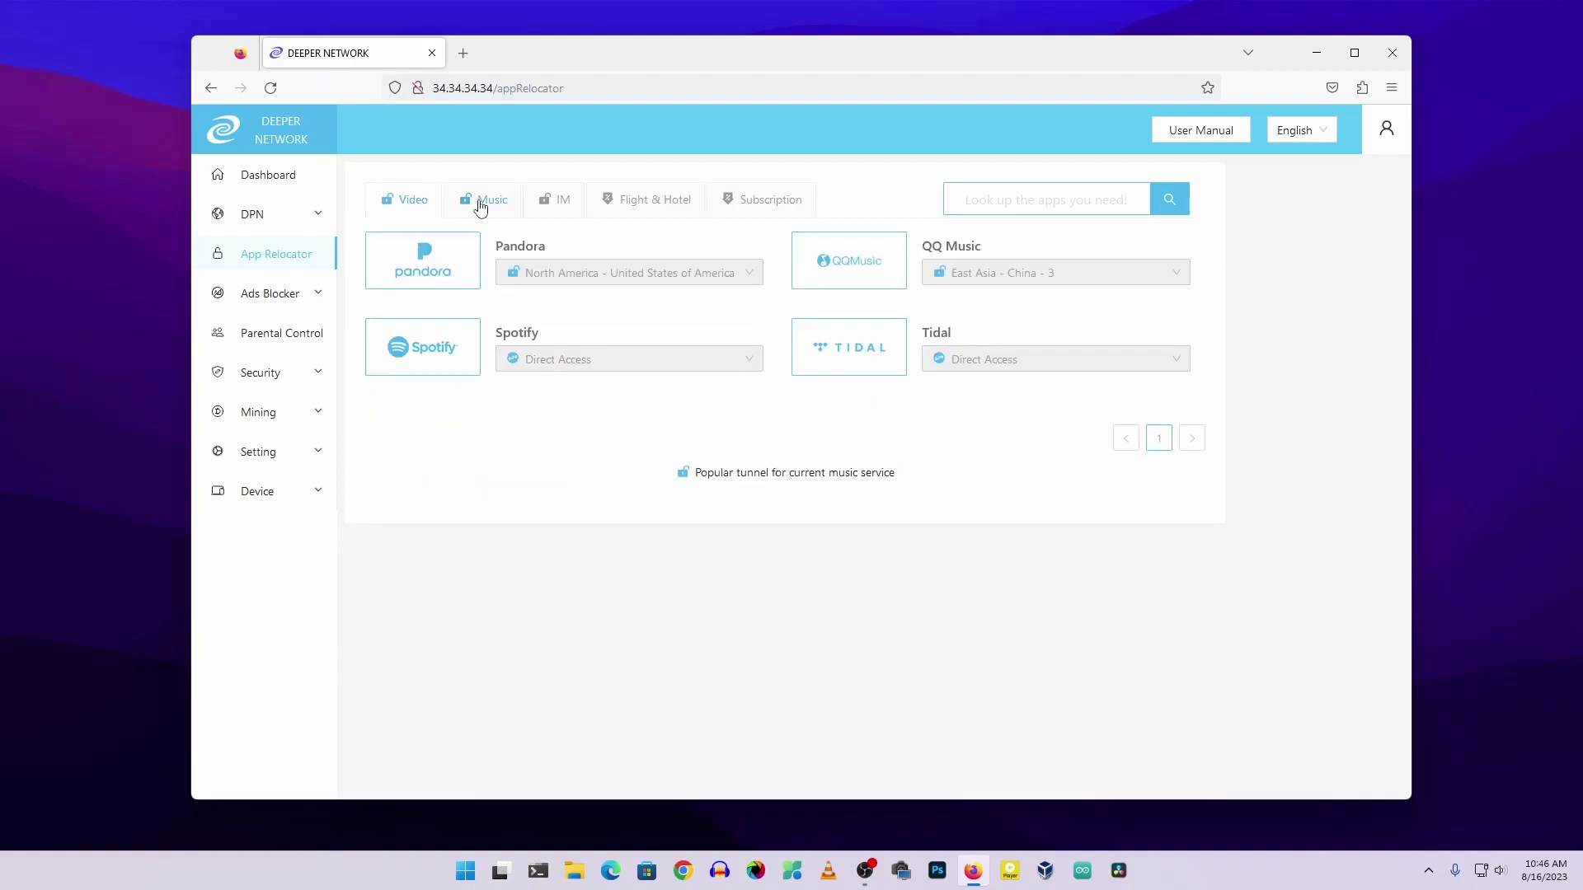
pyautogui.click(557, 203)
pyautogui.click(634, 206)
pyautogui.click(798, 212)
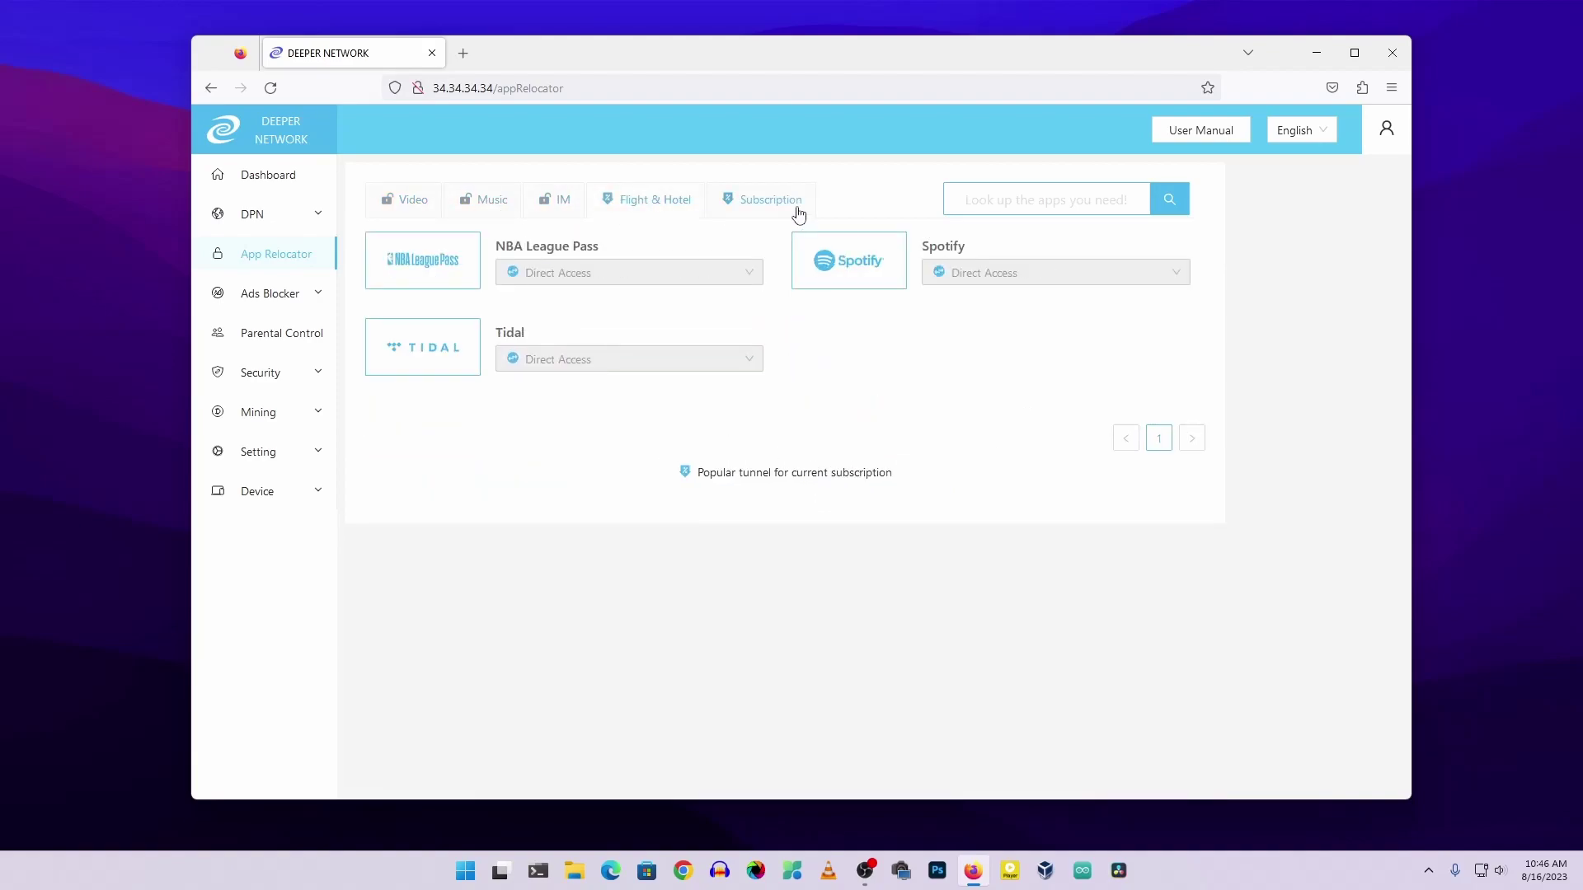
pyautogui.click(399, 202)
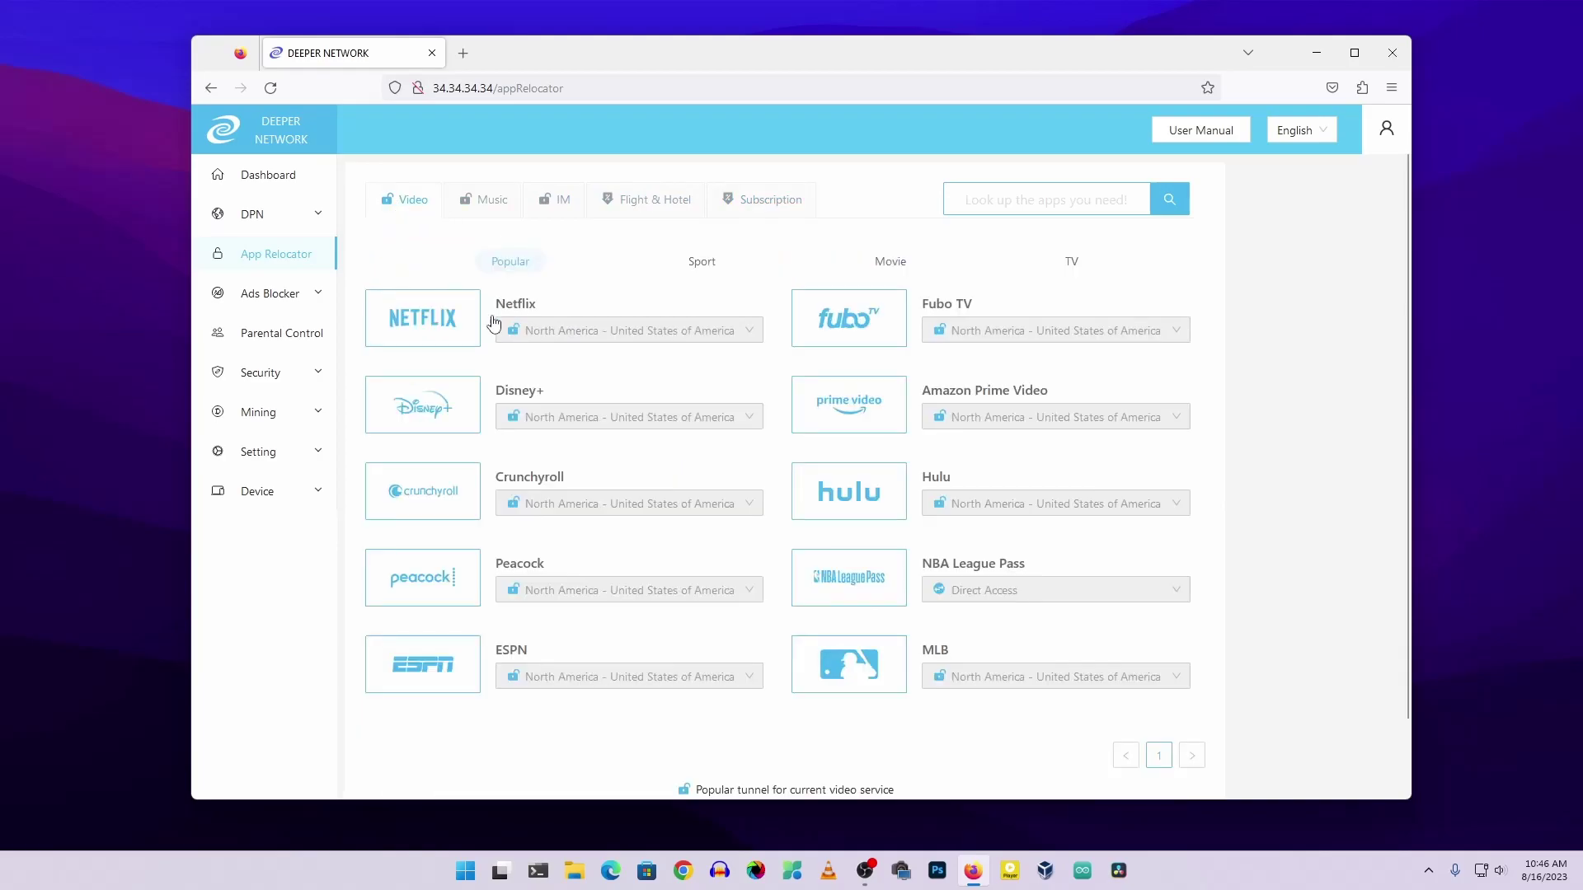
# View the DNS Ads Filter statistics under Ads Blocker, then the Parental Control blocking counts
pyautogui.click(273, 300)
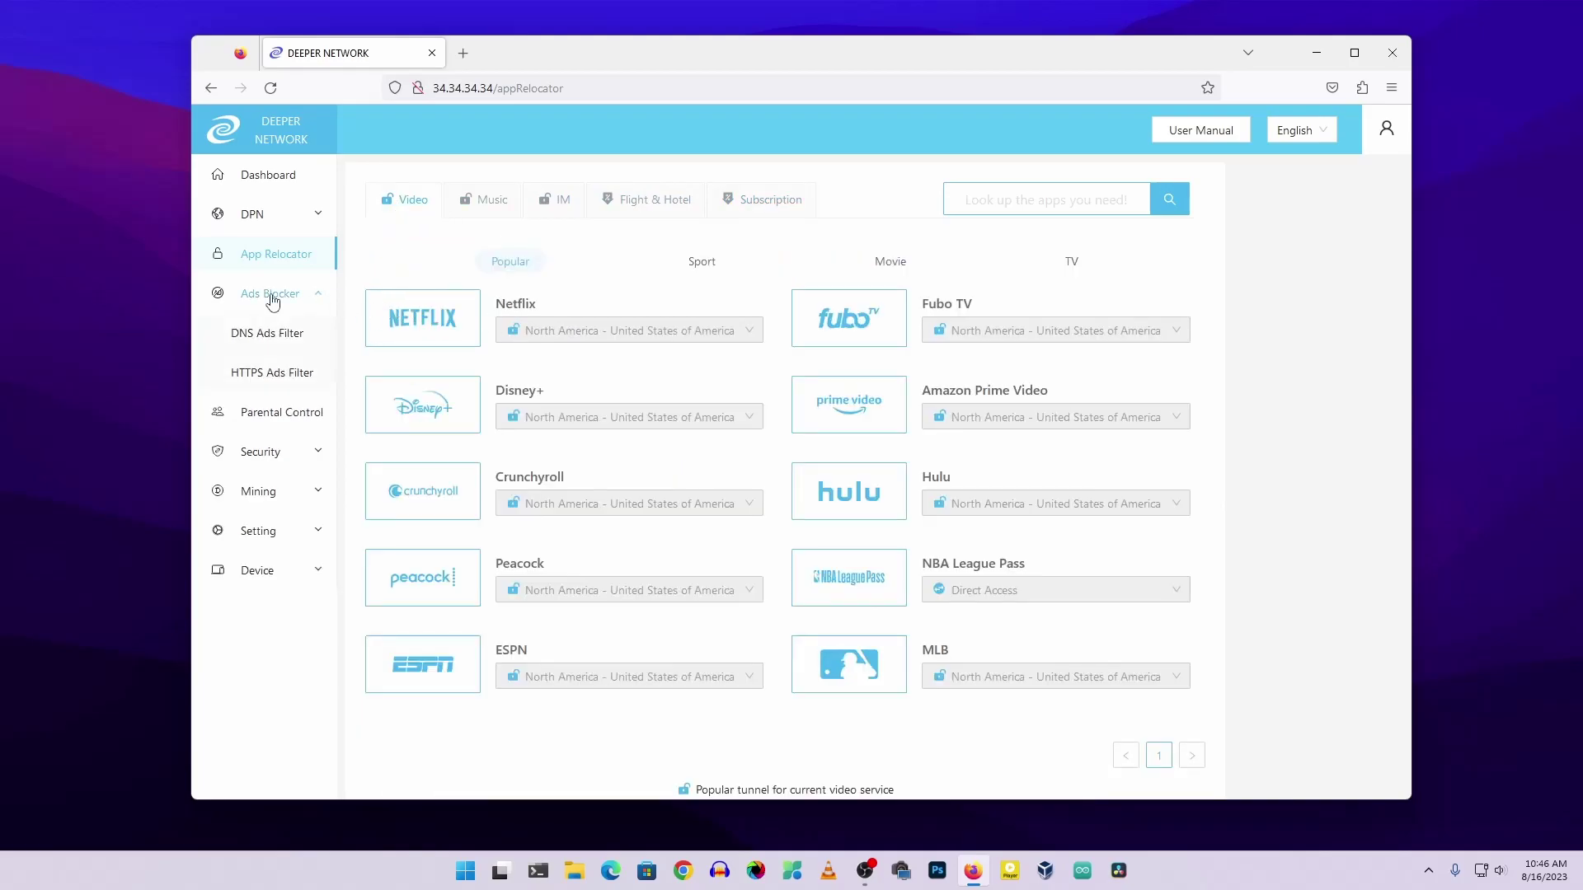
pyautogui.click(271, 342)
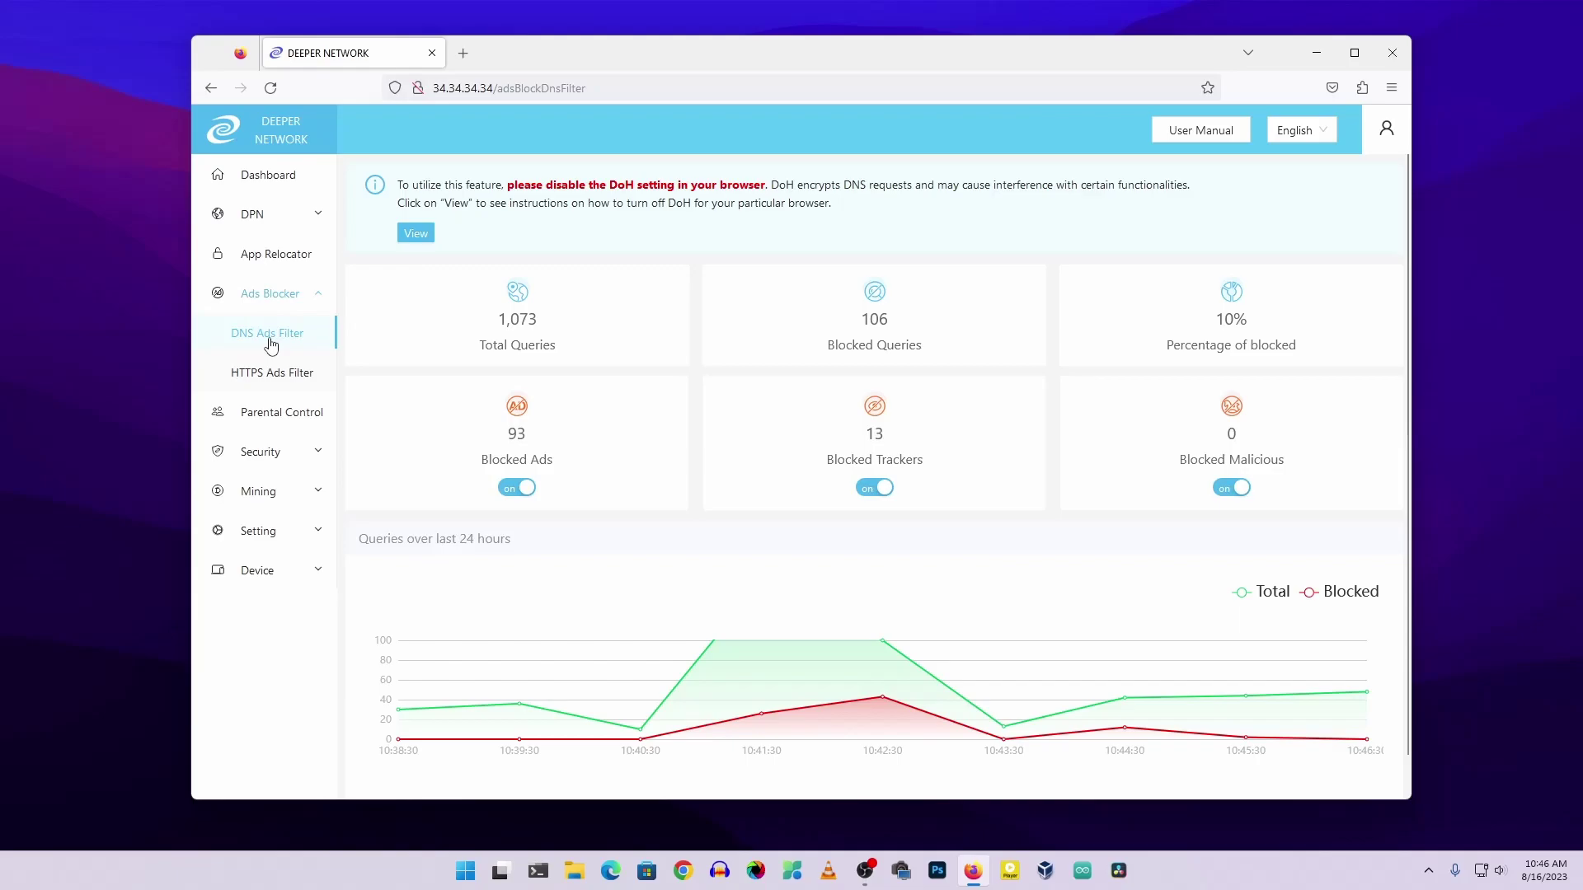
pyautogui.click(281, 414)
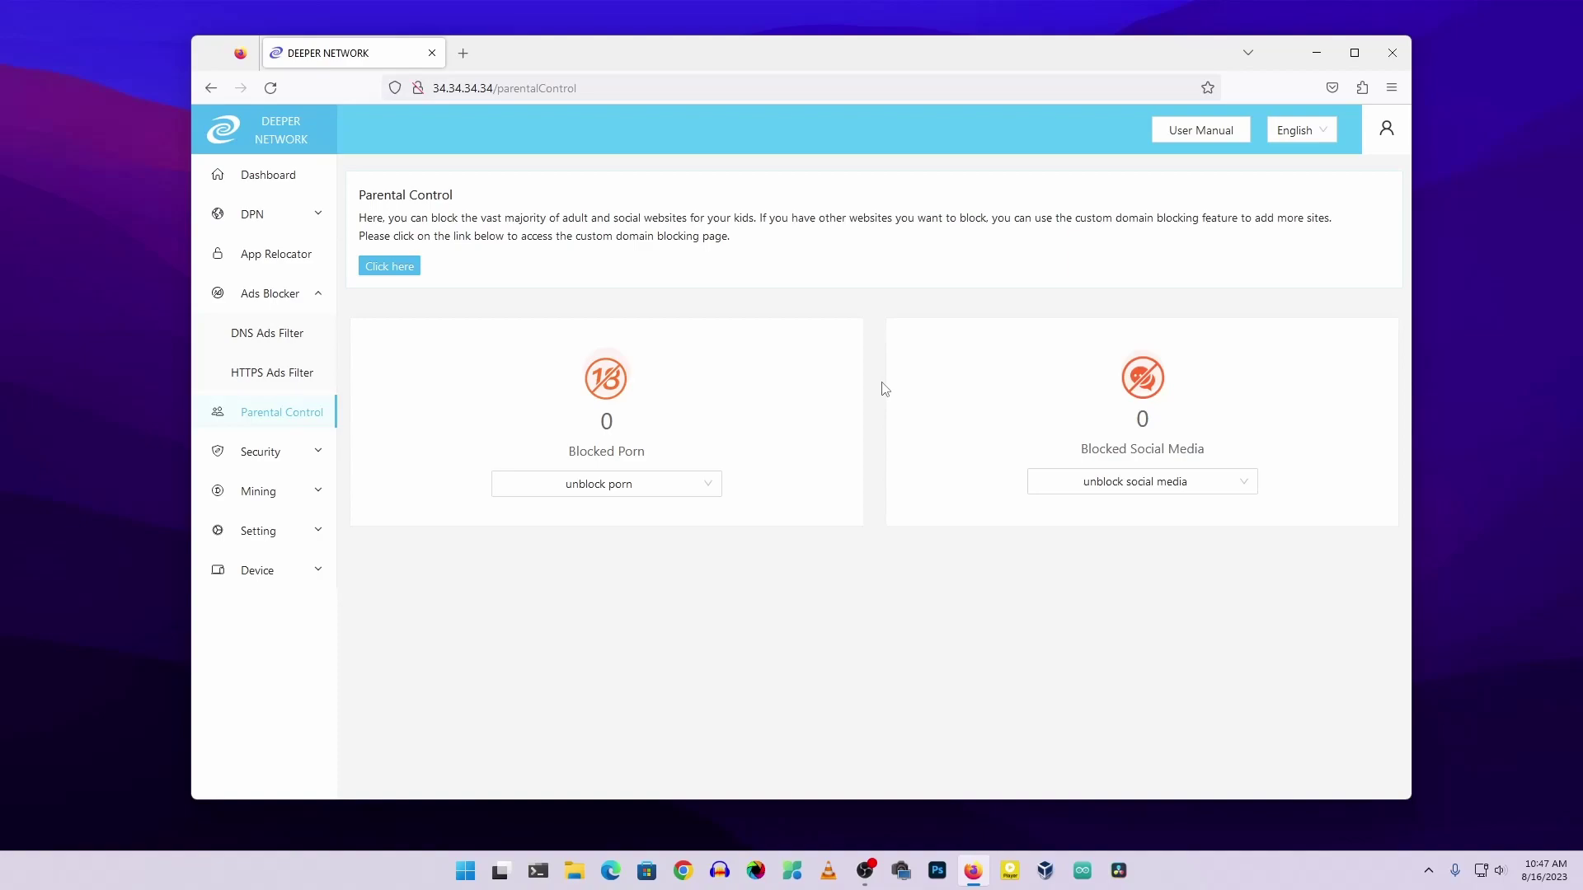
pyautogui.click(1481, 871)
pyautogui.press('Escape')
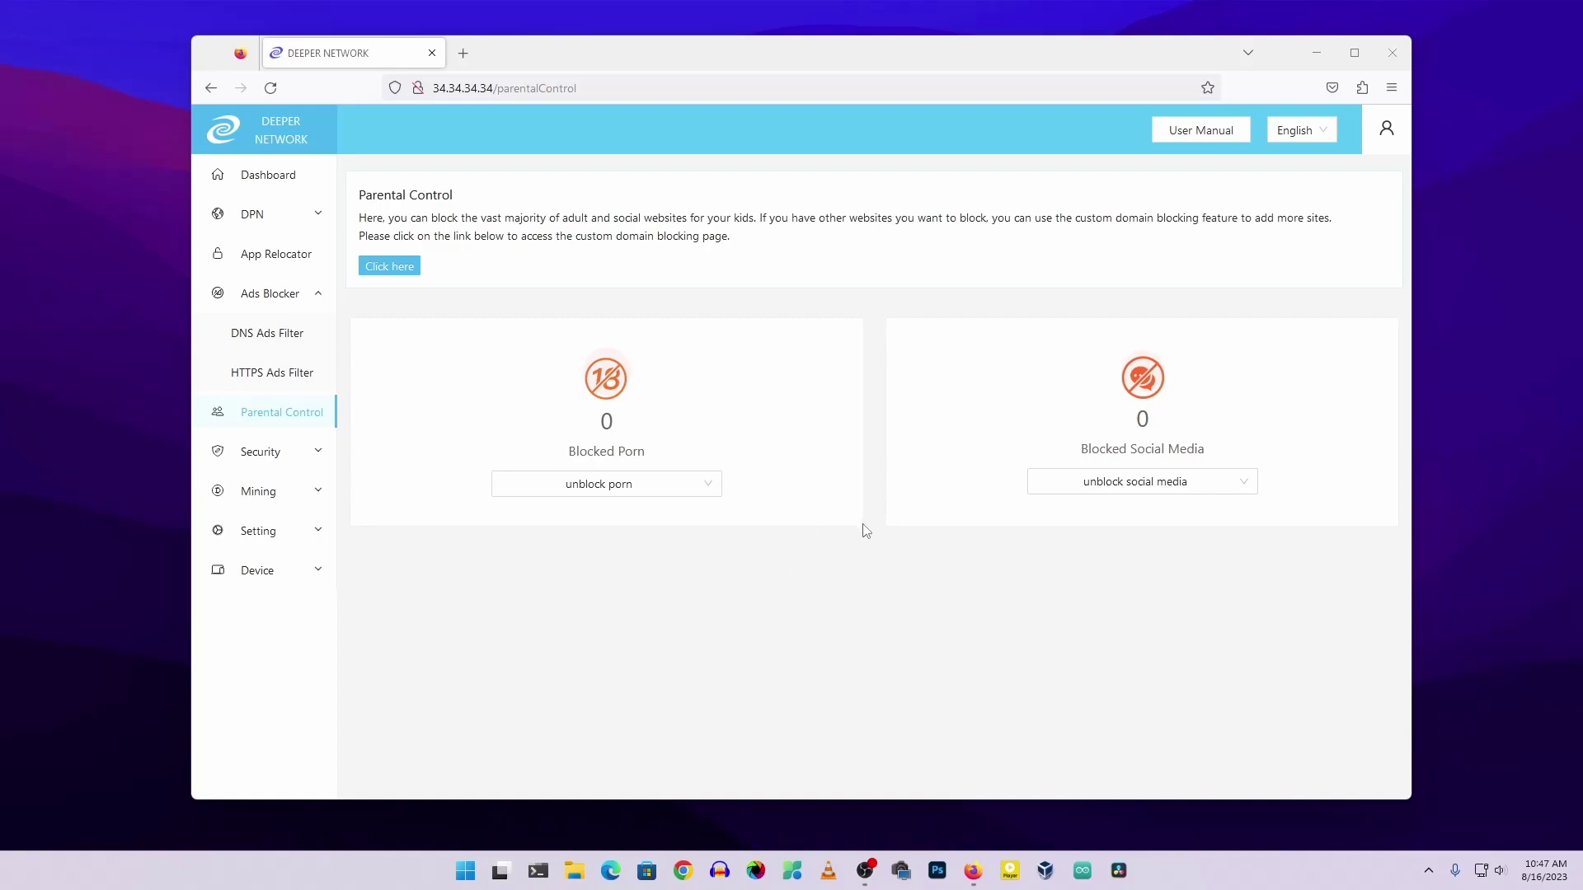
pyautogui.click(644, 630)
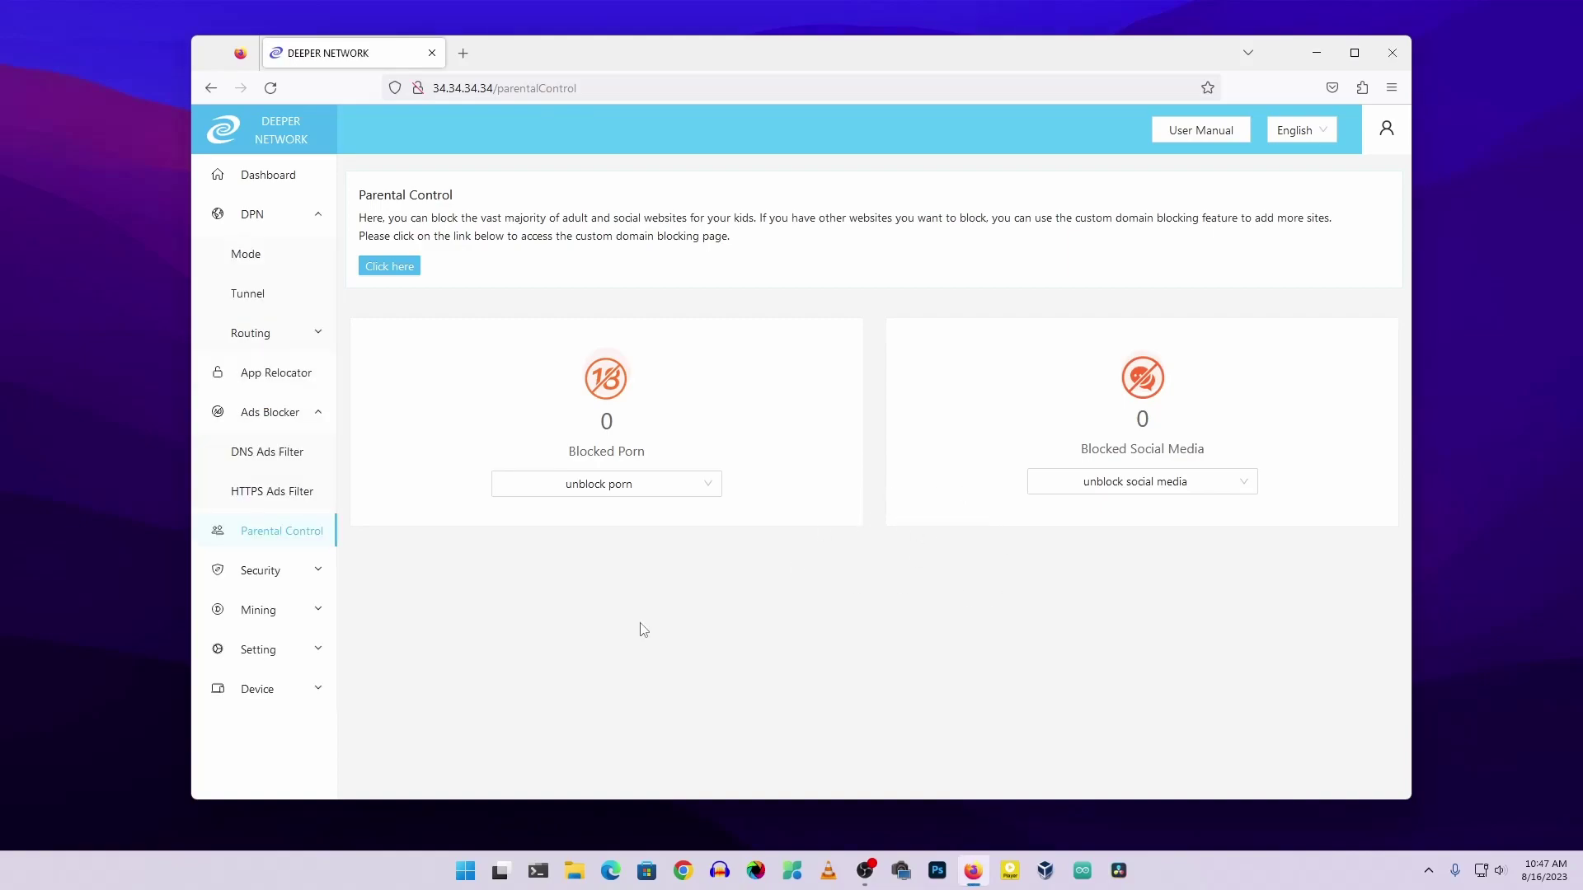
pyautogui.click(257, 257)
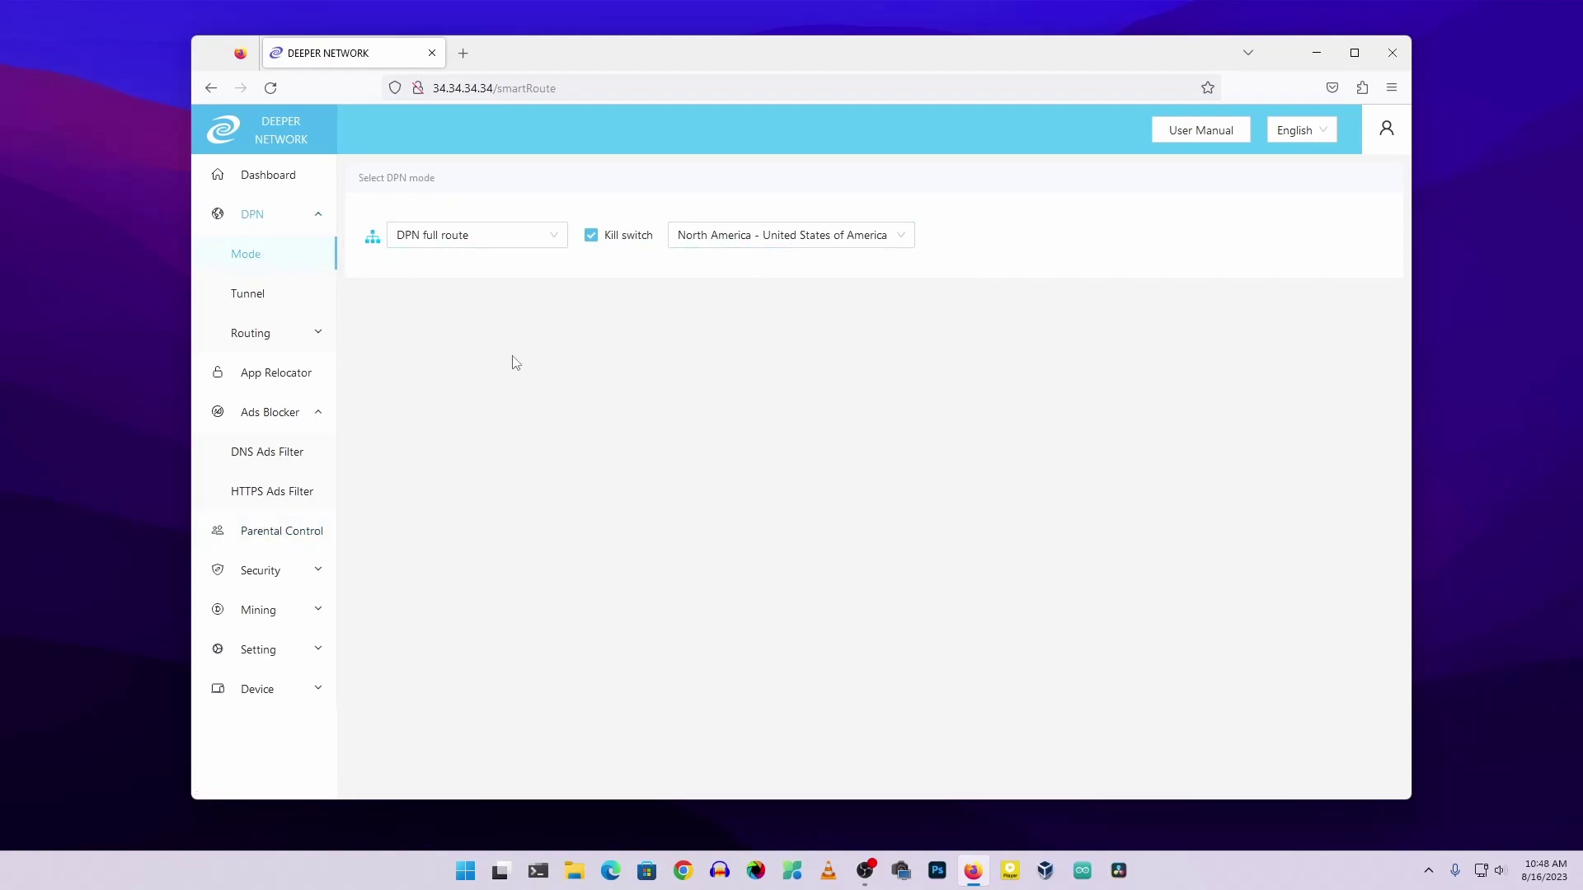
pyautogui.click(249, 375)
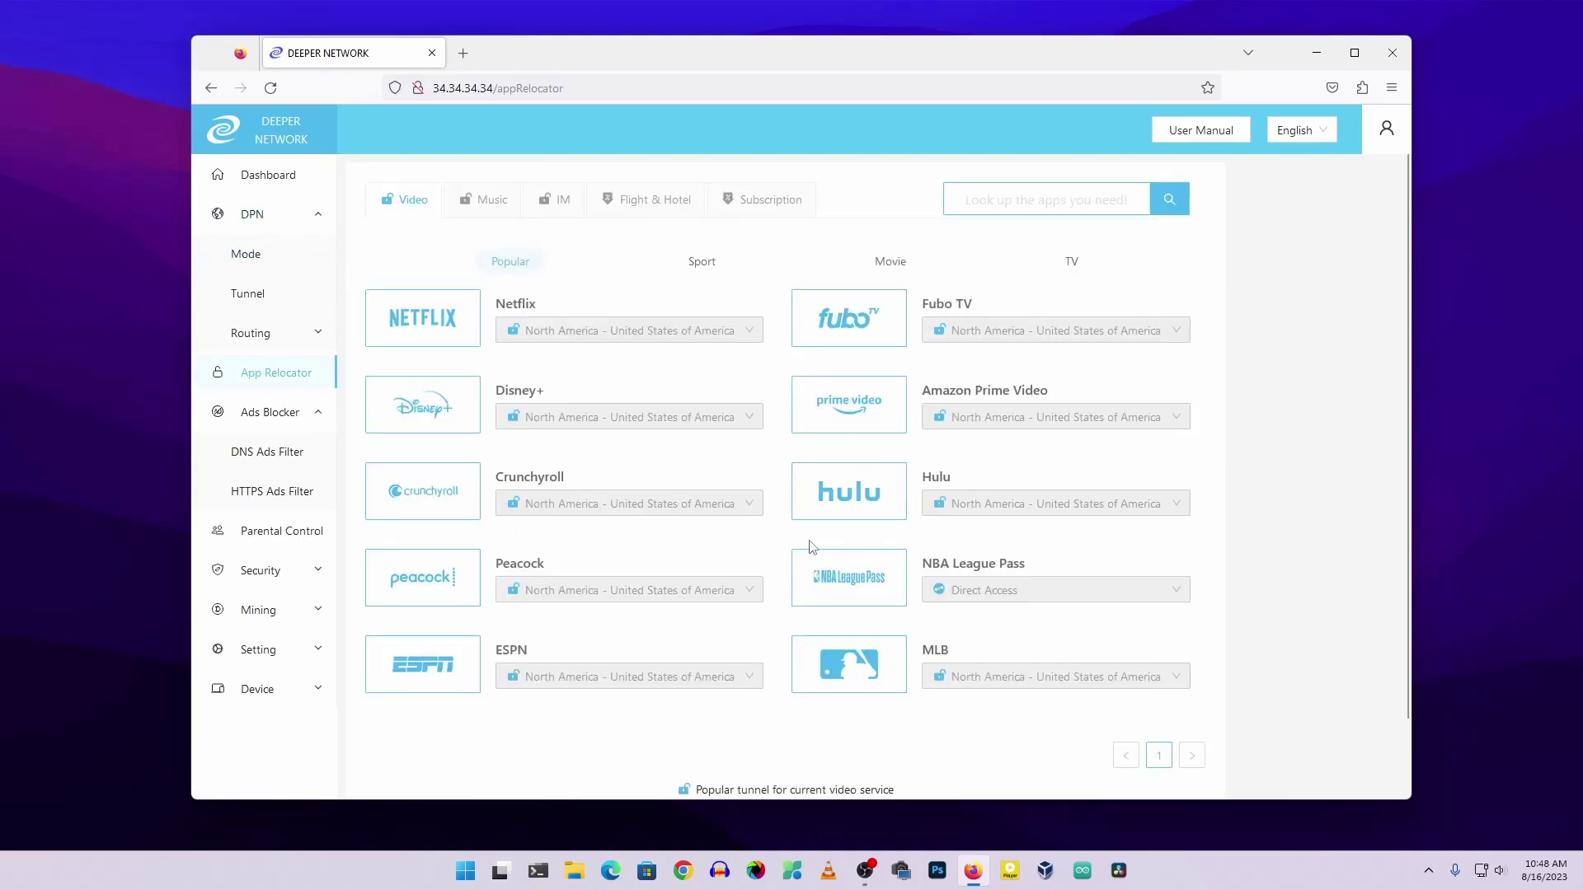
pyautogui.click(278, 420)
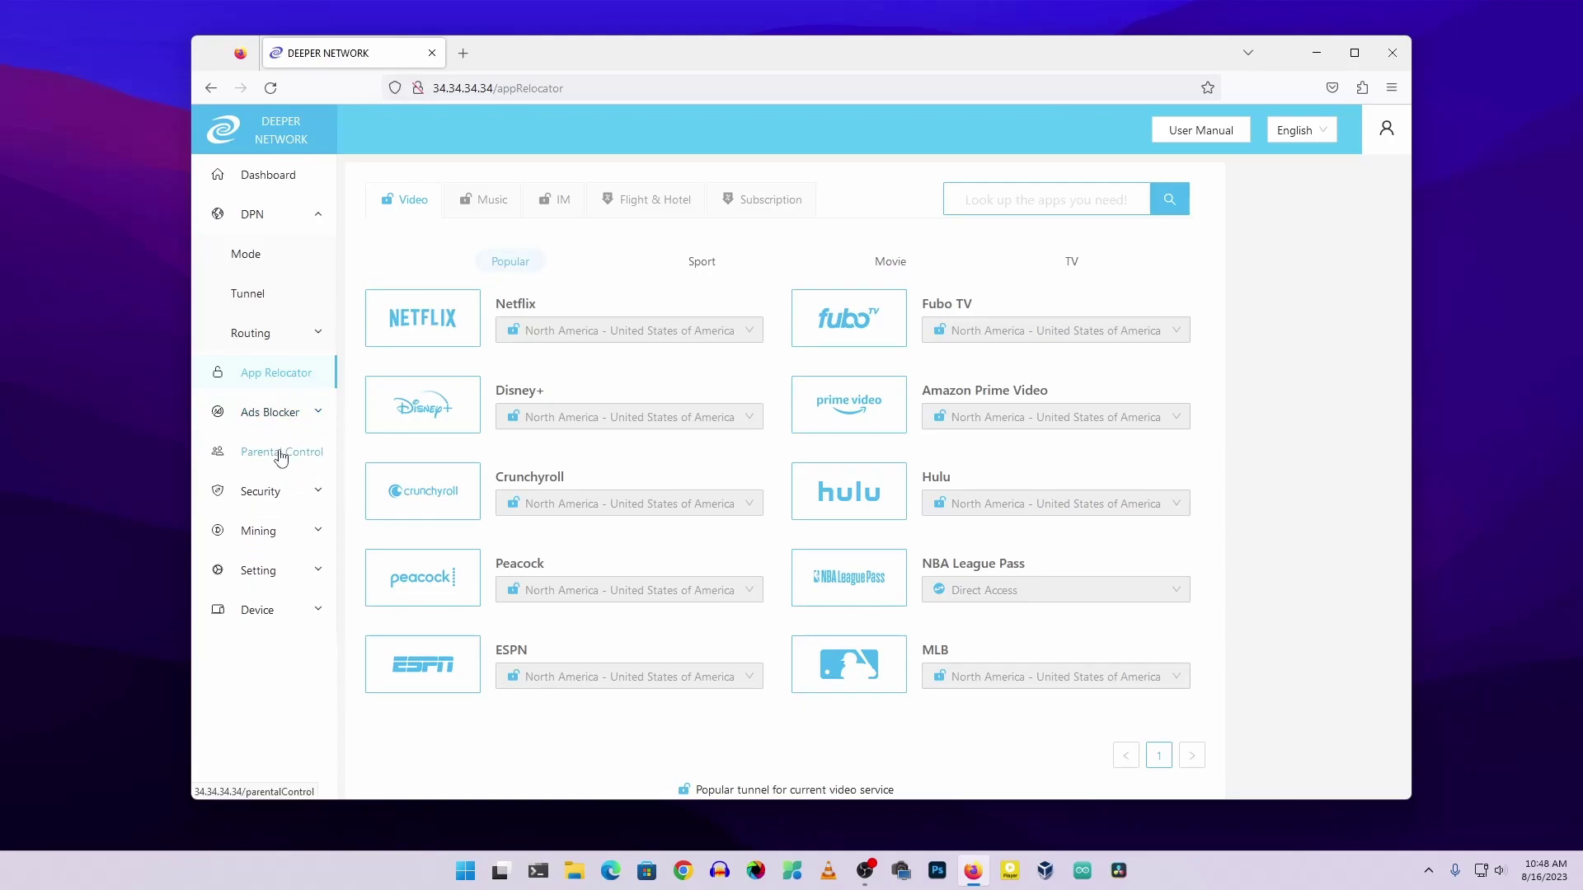
pyautogui.click(285, 454)
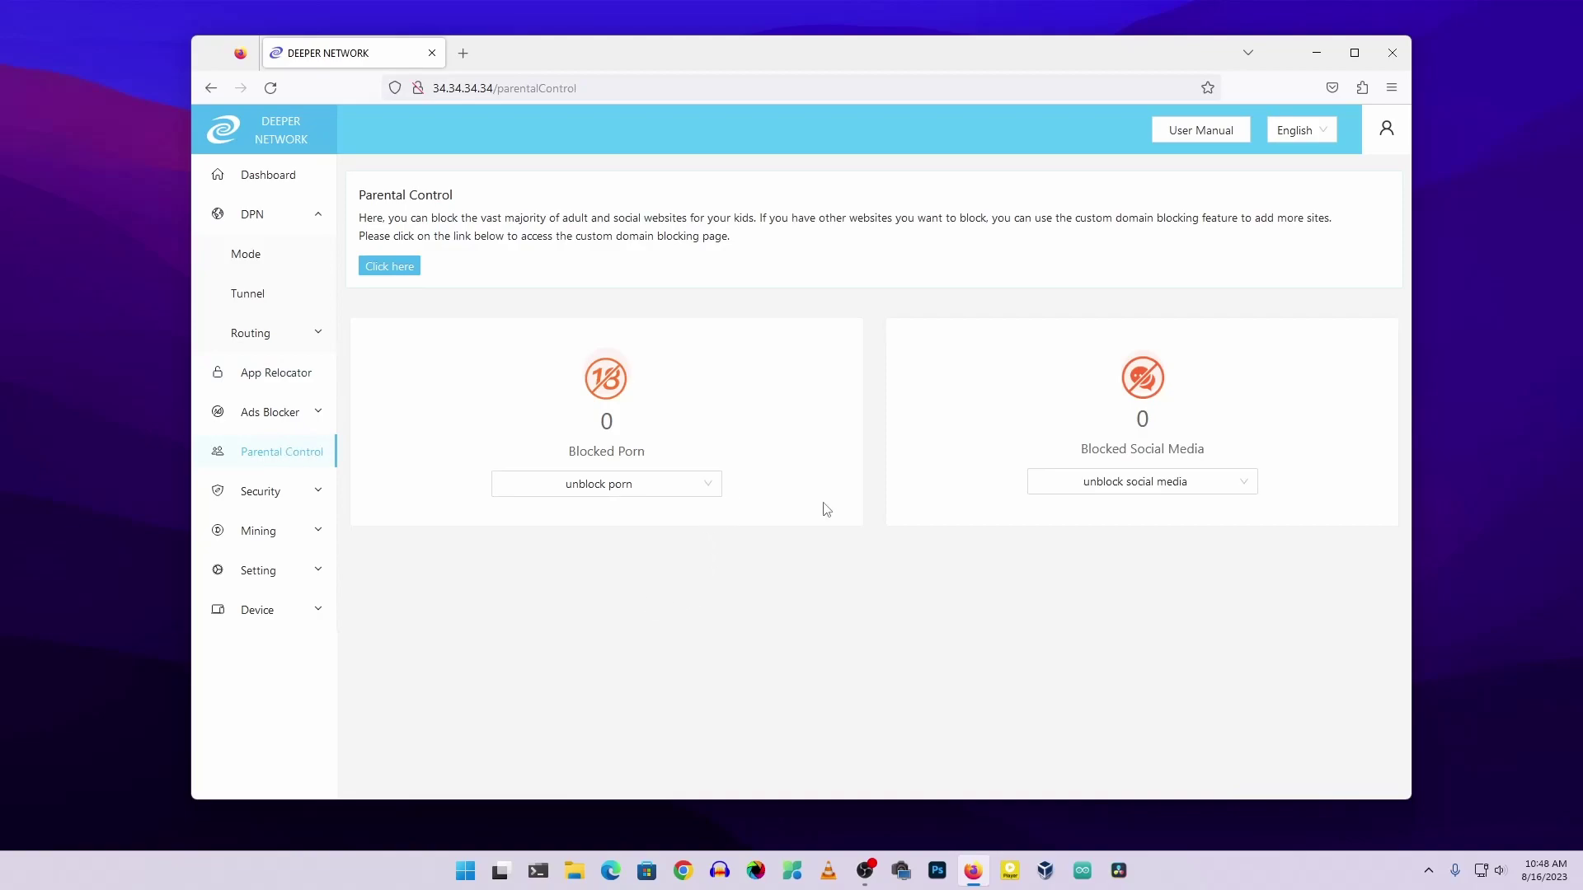